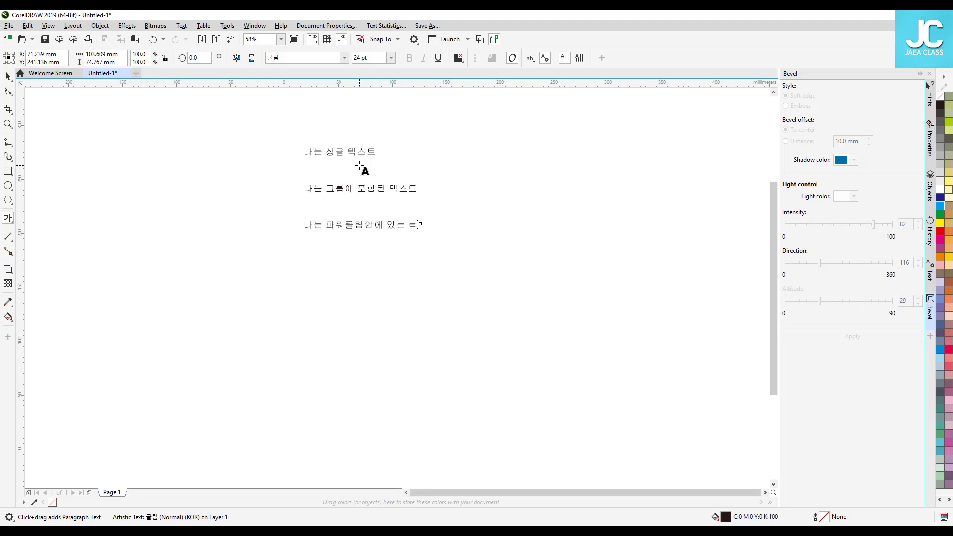
- Complete the third line as "나는 파워클립안에 있는 텍스트" and enlarge the three-line text to about 70 pt
text(스트)
click(8, 76)
drag(439, 235, 629, 411)
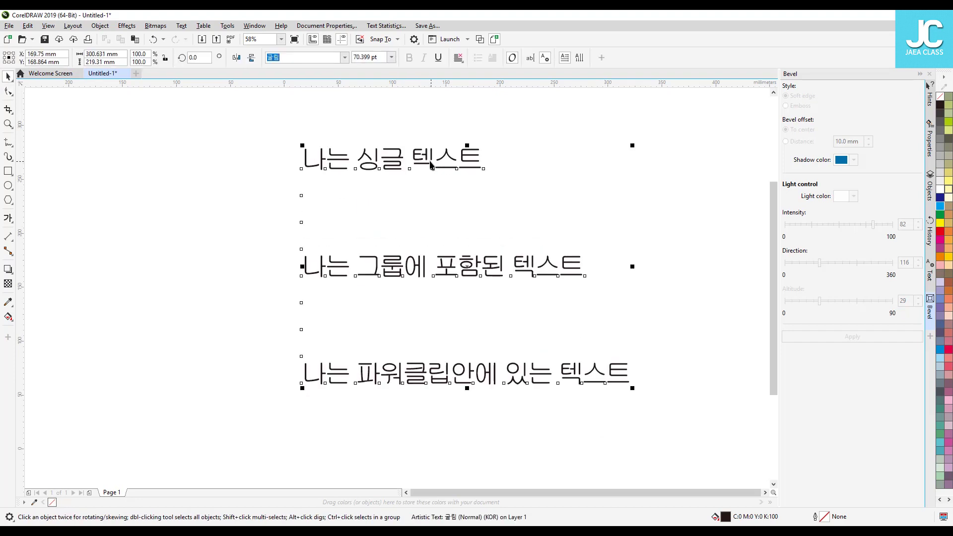
- Set the three-line text's font to 배달의민족 주아 and break it apart into separate line objects
drag(429, 164, 386, 164)
click(344, 57)
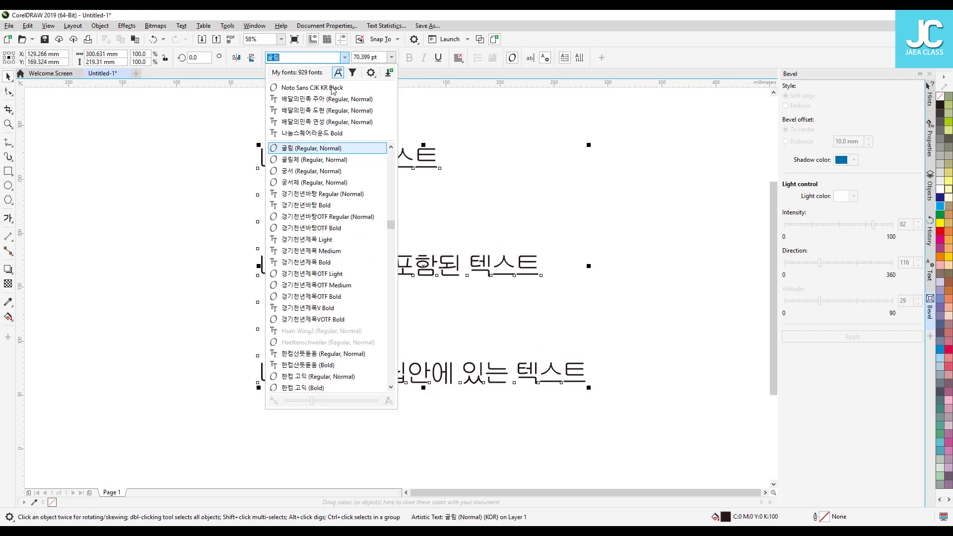
click(330, 98)
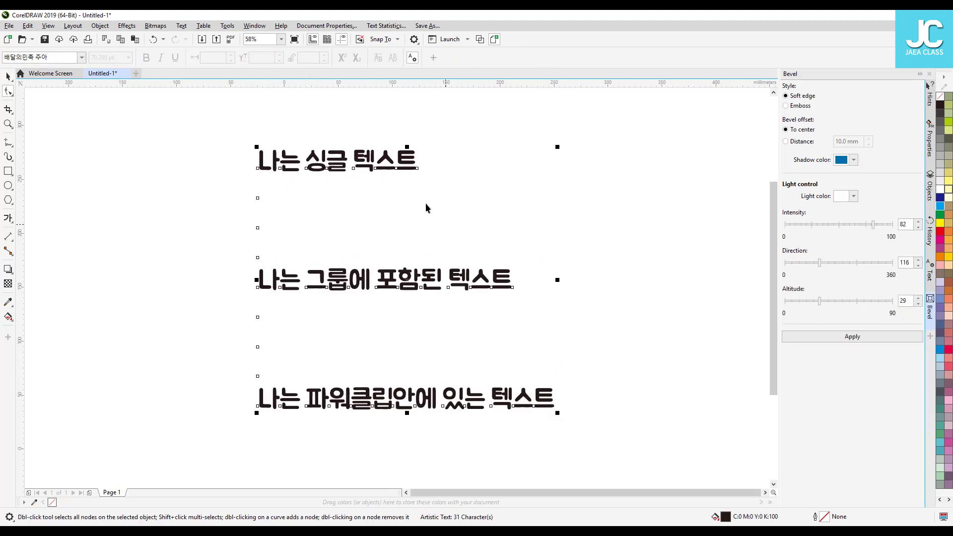
drag(370, 158, 360, 153)
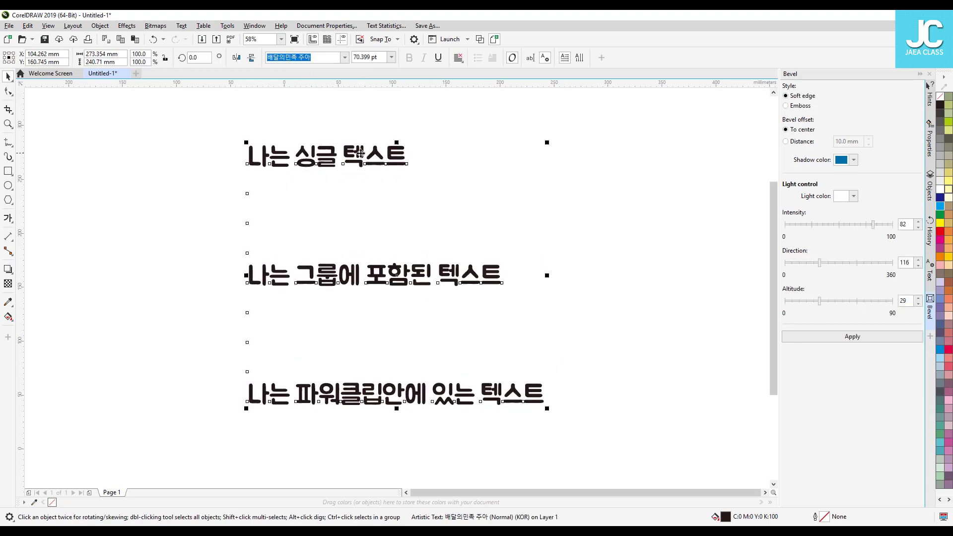
click(505, 156)
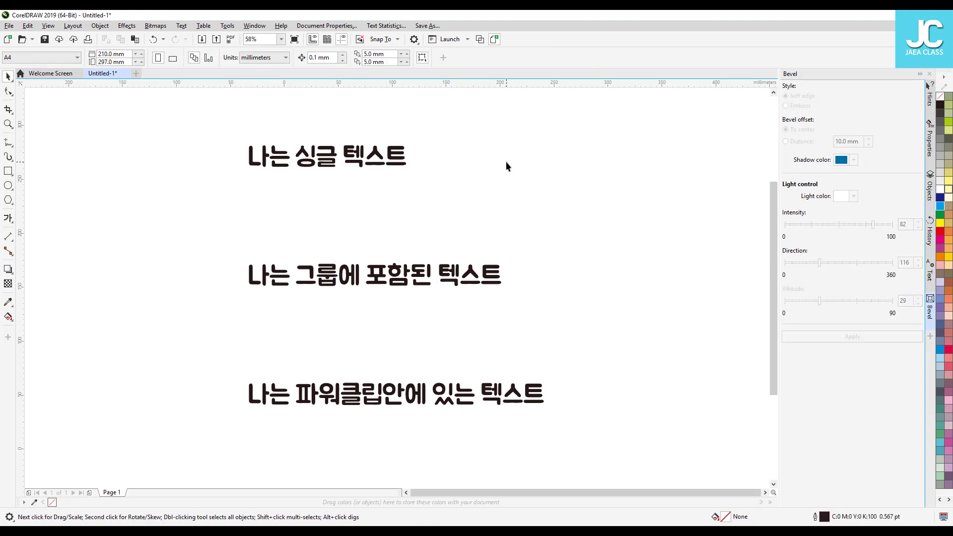
click(399, 148)
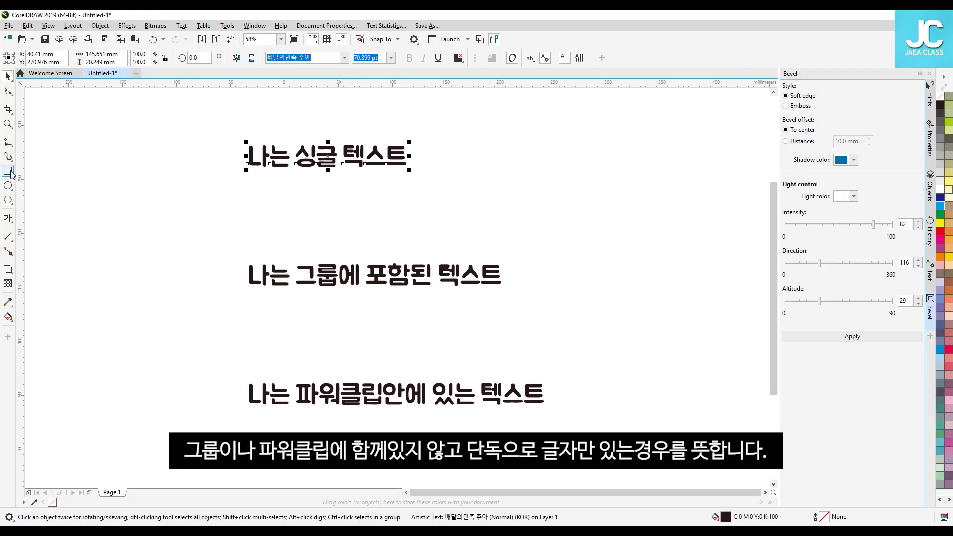
- Draw a circle about 42 mm across, move it in front of the second text line, and shift the first line up
click(8, 185)
drag(190, 150, 238, 127)
key(space)
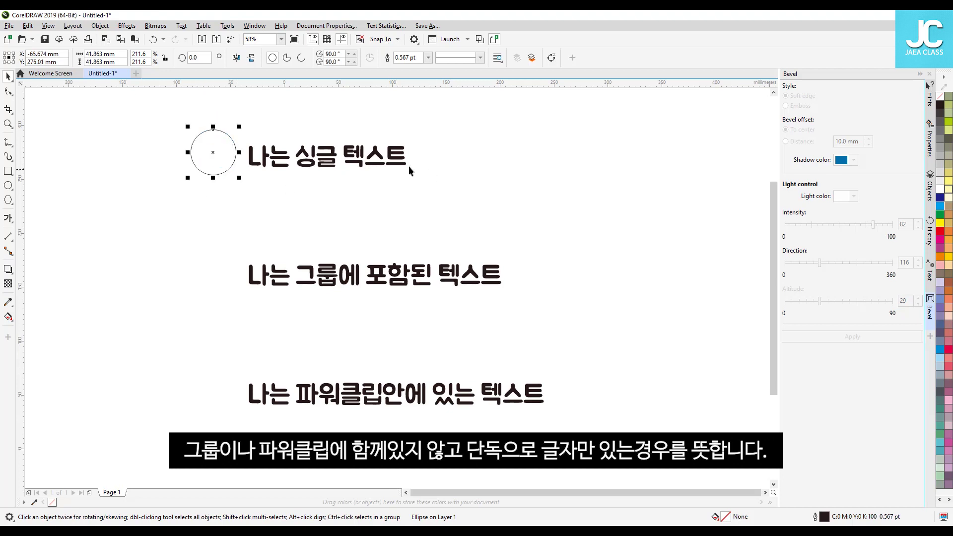
drag(352, 155, 366, 138)
drag(215, 155, 216, 278)
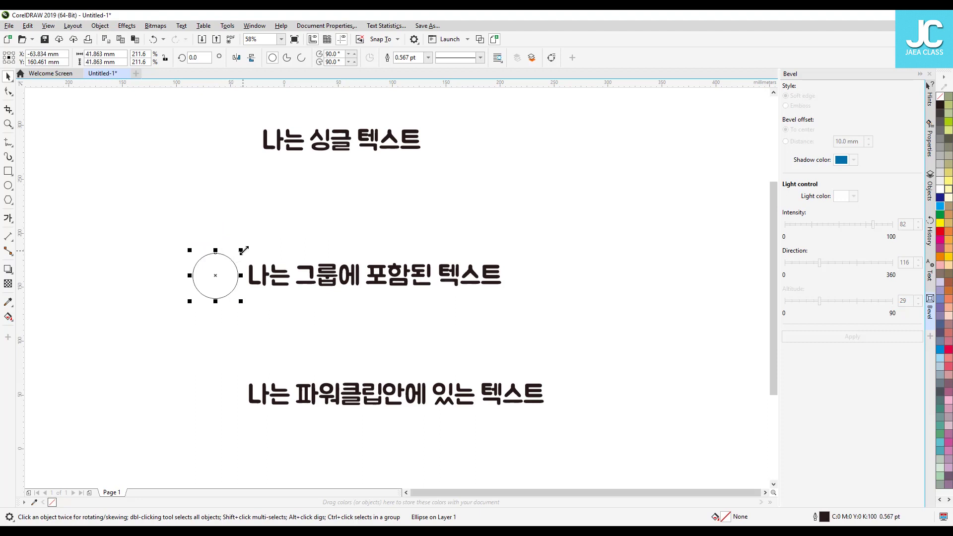
- Add scaled copies of the circle, about 24 mm in yellow and 33 mm in pink, and remove the circles' outlines
drag(243, 249, 231, 259)
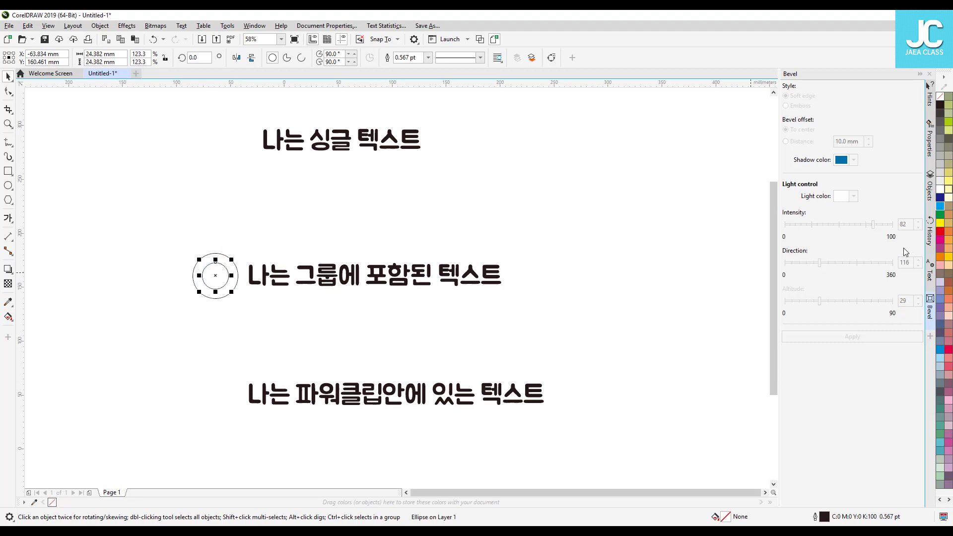
click(940, 222)
drag(231, 259, 203, 265)
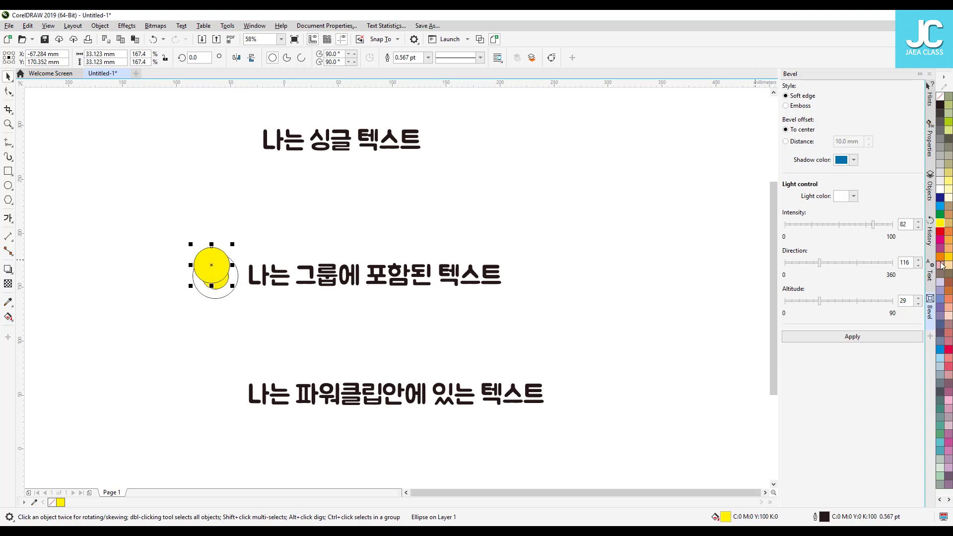
click(941, 265)
drag(279, 224, 156, 333)
key(F12)
click(229, 204)
- Add two magenta dots about 5.5 mm across as eyes on the pink circle and group the circles as a logo
click(220, 260)
drag(232, 244, 204, 267)
right_click(203, 263)
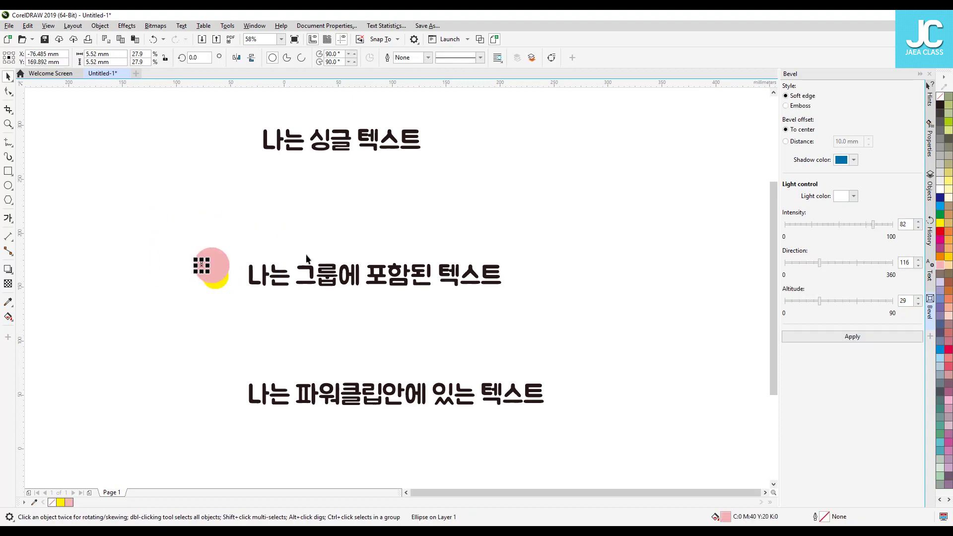
click(940, 240)
drag(202, 267, 218, 266)
right_click(218, 265)
drag(170, 211, 264, 326)
click(264, 326)
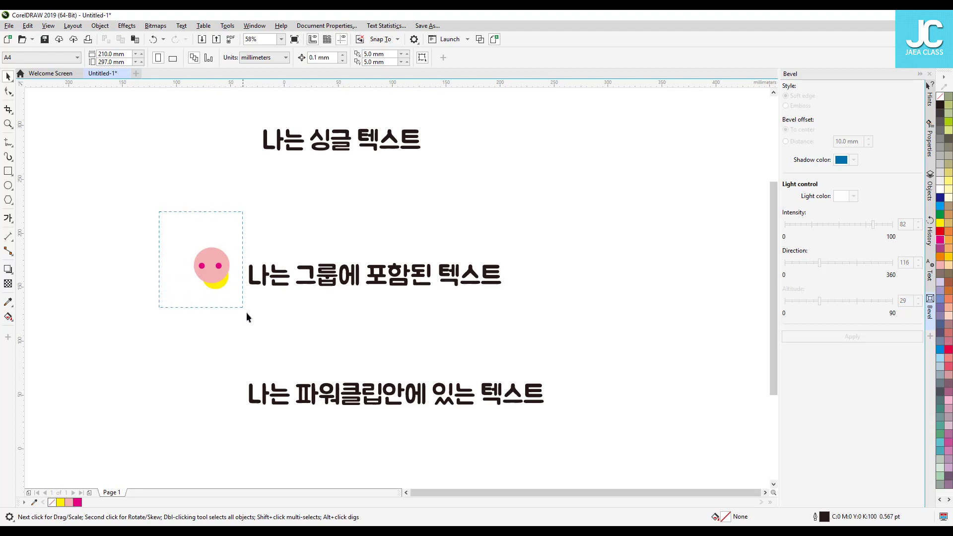
- Fill the second text line, "나는 그룹에 포함된 텍스트", with dark blue
click(285, 281)
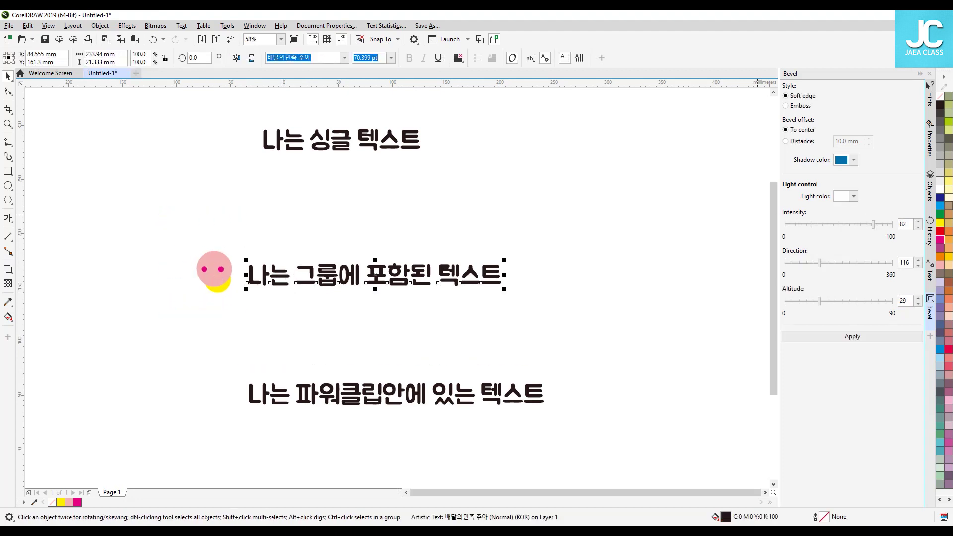
click(940, 198)
click(76, 225)
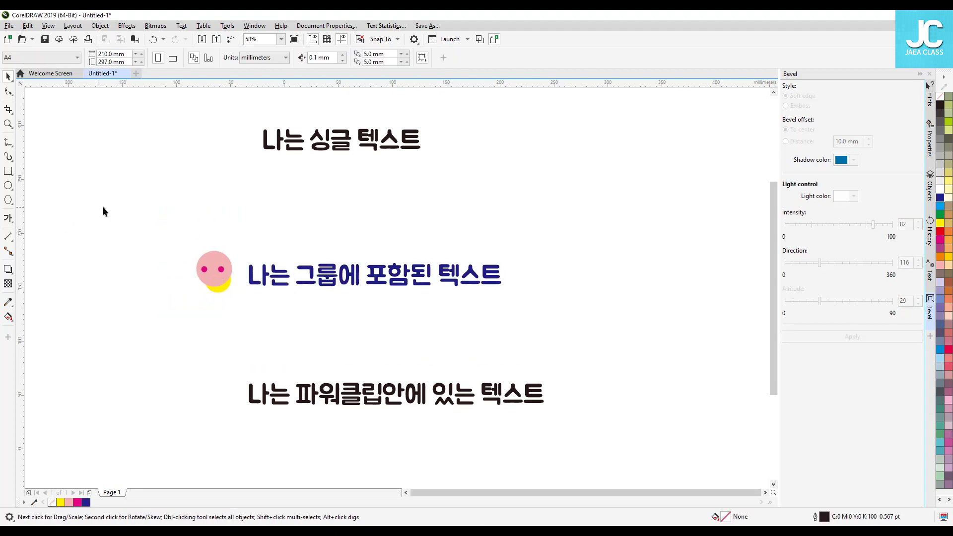
- Group the circle logo with the blue text line
drag(492, 335, 546, 334)
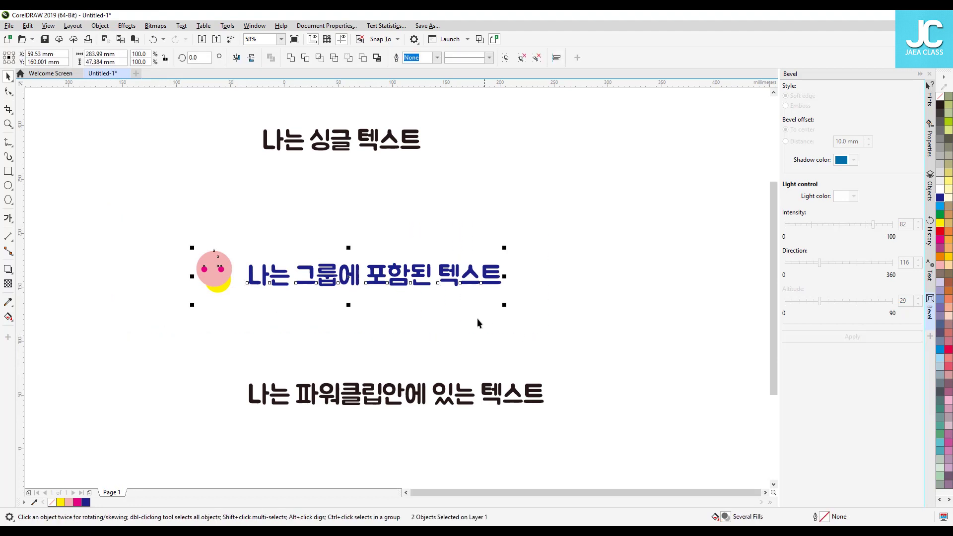
click(506, 58)
click(429, 241)
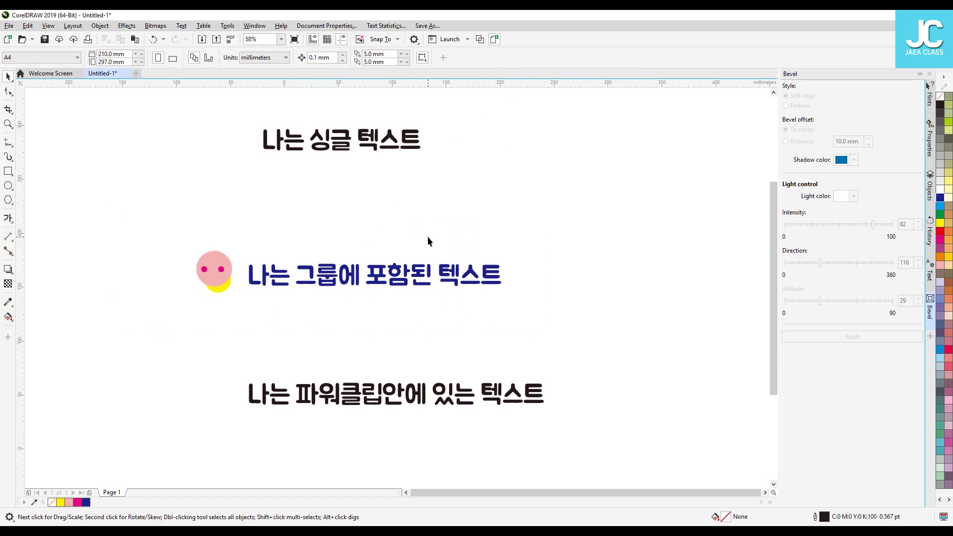
click(355, 281)
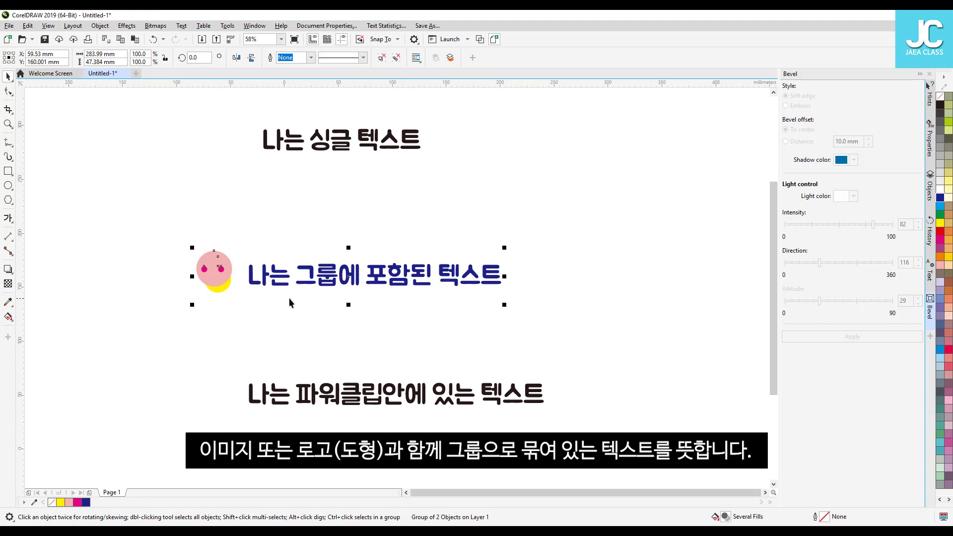
- Move the logo-and-text group up the page and shift the first text line slightly toward it
mouse_move(328, 281)
mouse_down()
mouse_move(348, 238)
mouse_move(336, 267)
mouse_up()
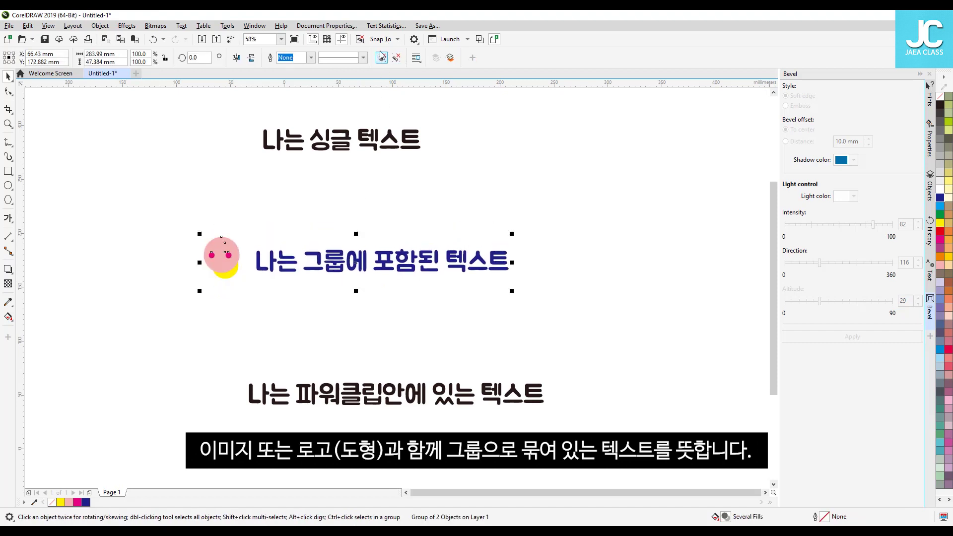
click(350, 145)
drag(329, 152, 310, 153)
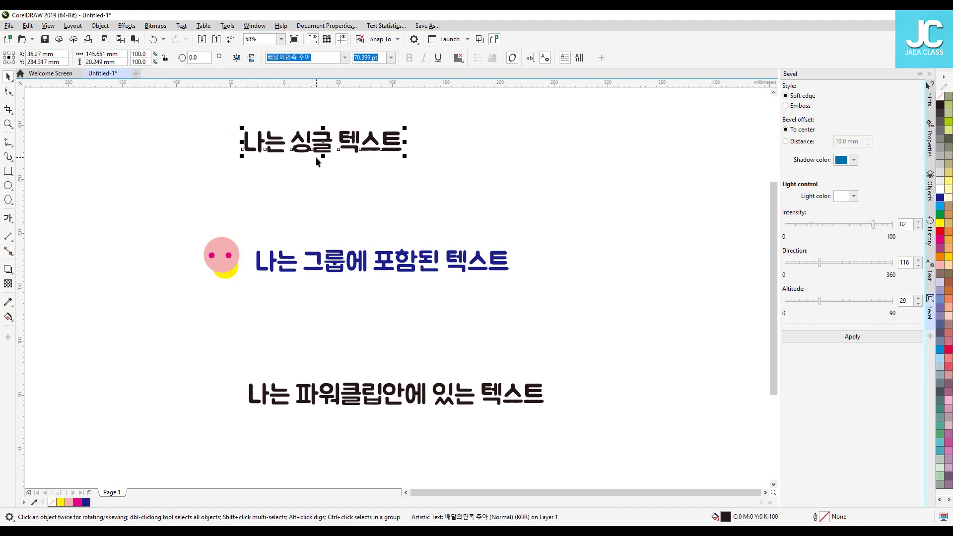
drag(339, 265, 340, 234)
- Move the third text line up closer to the group and fill it with red (M100 Y100)
drag(352, 397, 352, 335)
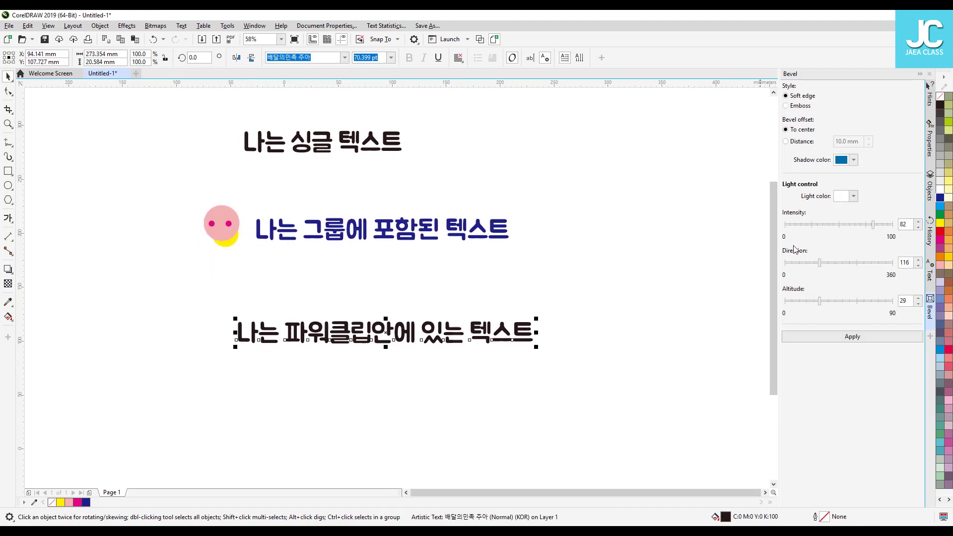
click(941, 232)
click(168, 265)
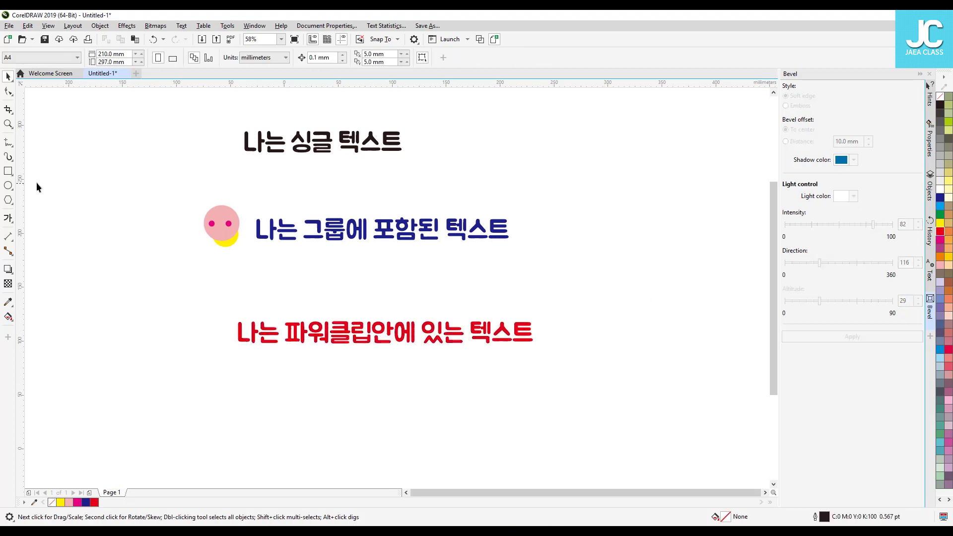
- Draw a rectangle about 331 by 48 mm below the red text and fill it with tan (M20 Y40 K40)
click(8, 171)
mouse_move(196, 368)
mouse_down()
mouse_move(365, 417)
mouse_move(554, 420)
mouse_up()
key(space)
click(948, 206)
drag(466, 399, 461, 387)
- PowerClip the red text inside the tan rectangle, and move that rectangle up with its outline removed
click(341, 331)
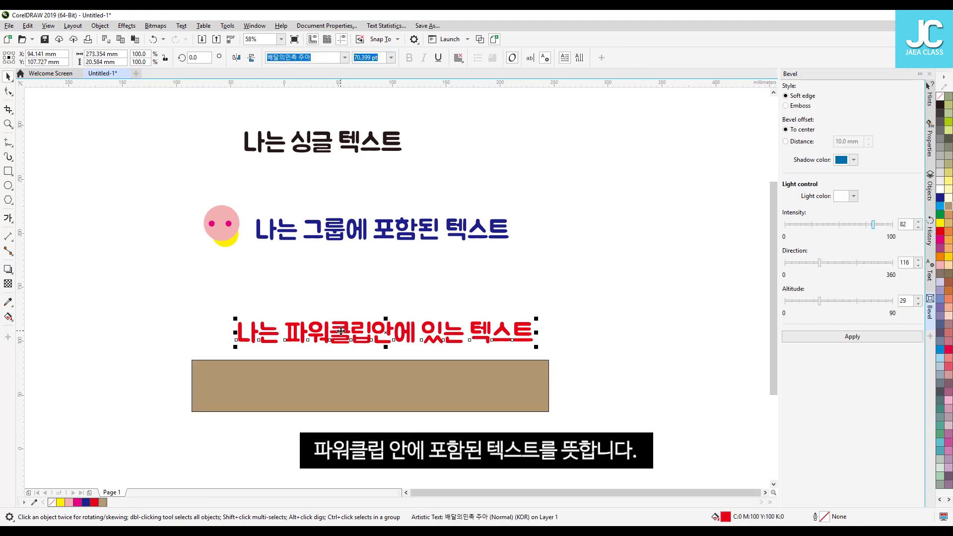
right_click(357, 333)
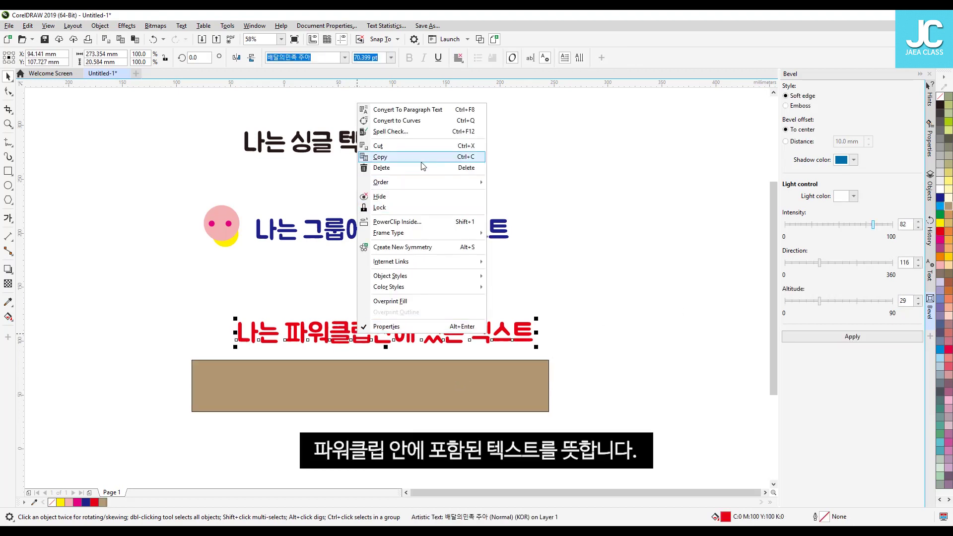
click(397, 221)
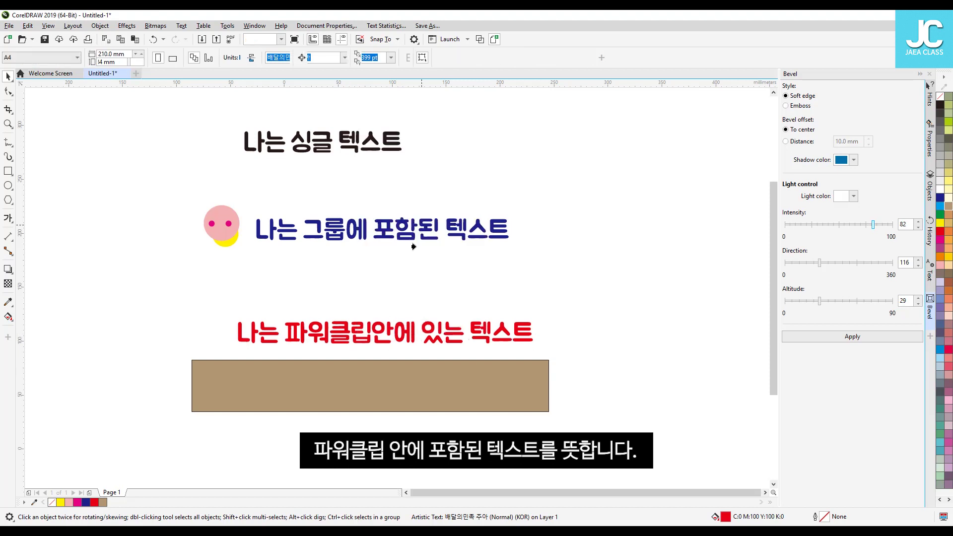
click(318, 390)
drag(322, 373, 323, 329)
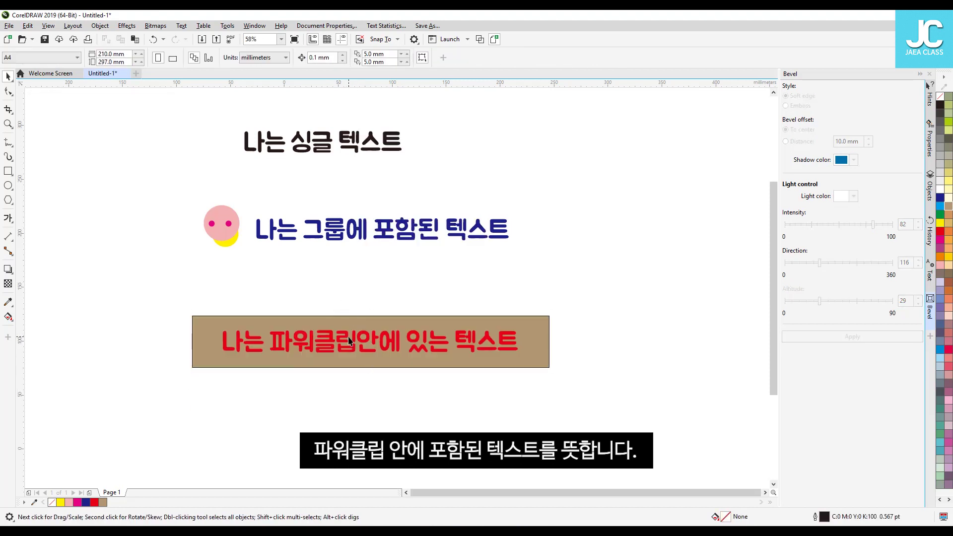
click(493, 287)
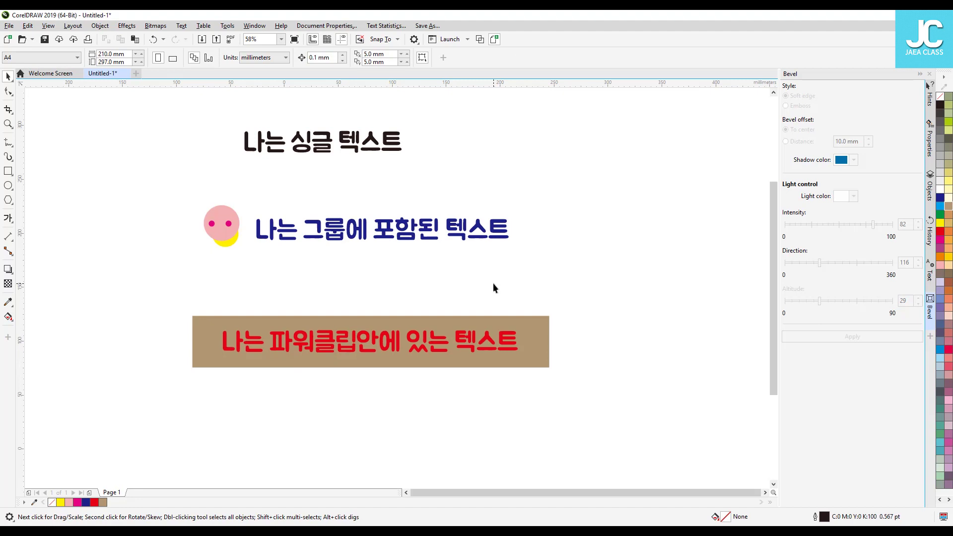
- Adjust the positions of the single text line, the logo group and the PowerClip rectangle
drag(357, 145, 351, 130)
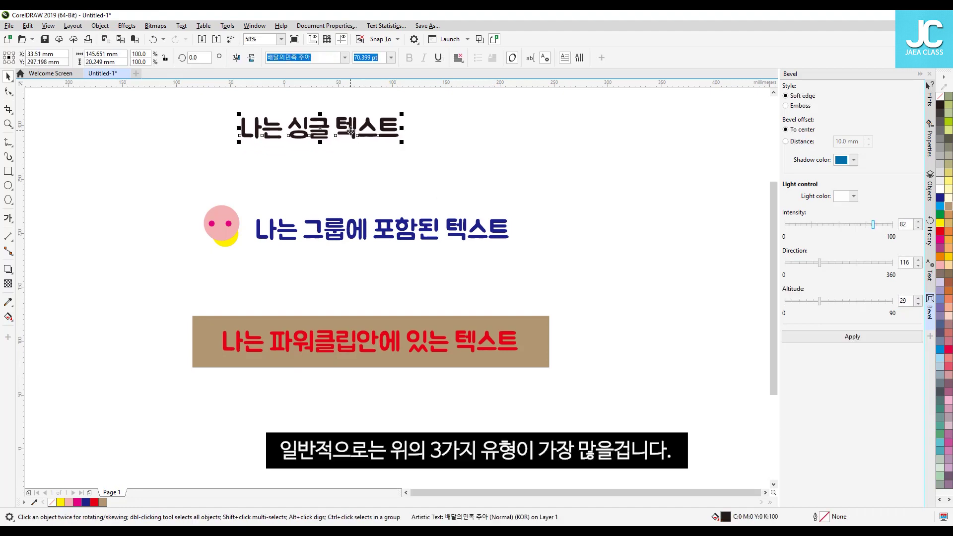
drag(323, 237, 312, 234)
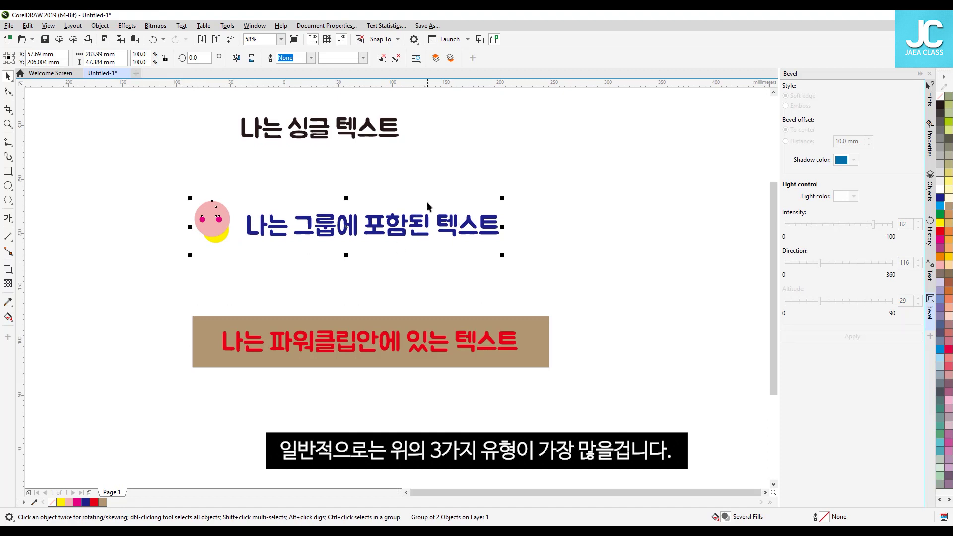
drag(353, 329, 352, 332)
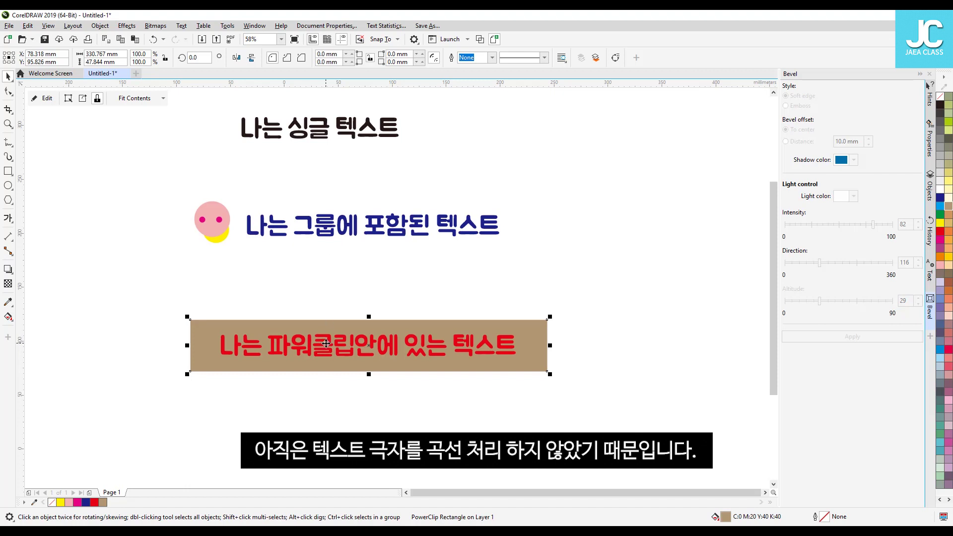
- Draw two squares about 48 by 47 mm beside the first two text lines, rounding the upper one's corners about 18 mm and filling it black
key(F6)
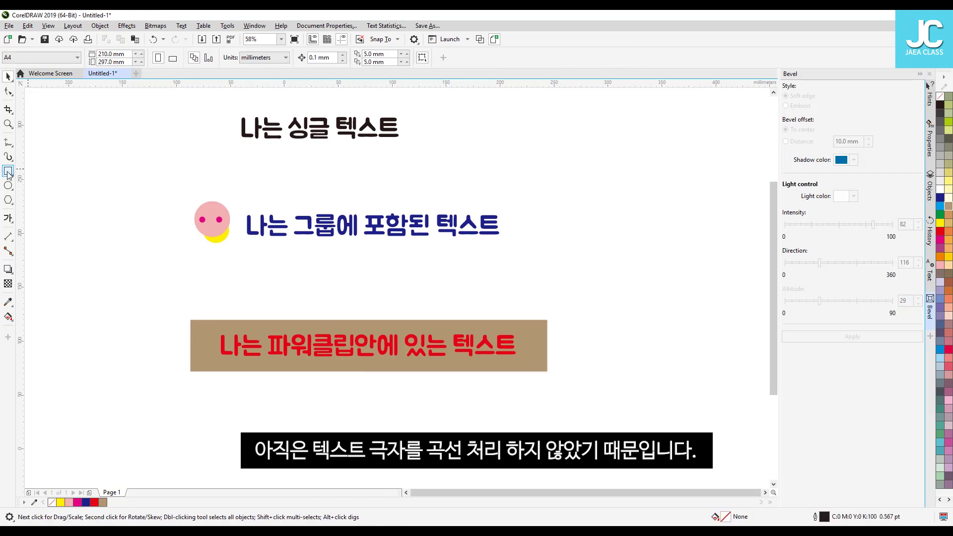
mouse_move(551, 135)
mouse_down()
mouse_move(605, 189)
mouse_move(621, 121)
mouse_move(644, 114)
mouse_up()
click(687, 121)
drag(564, 159, 621, 240)
drag(644, 118, 616, 122)
click(8, 92)
key(space)
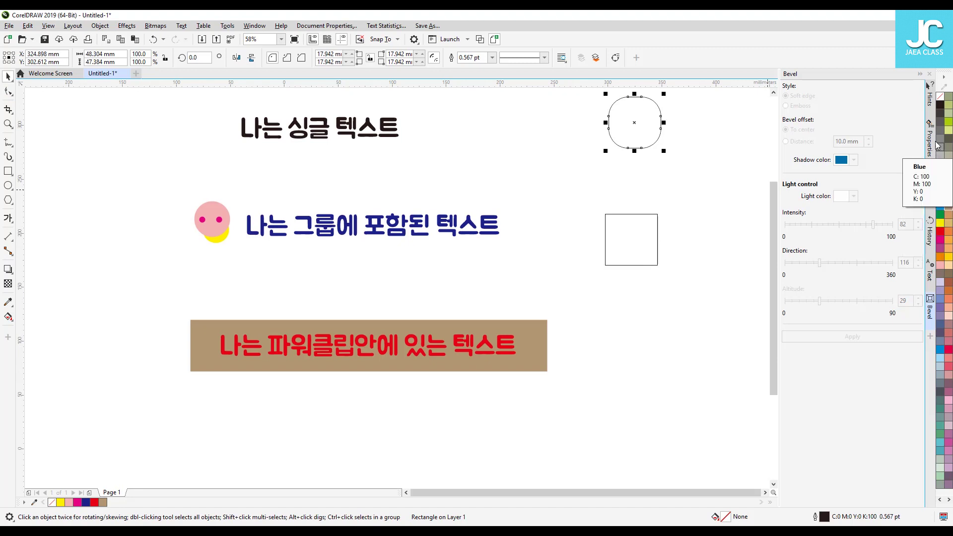
click(940, 105)
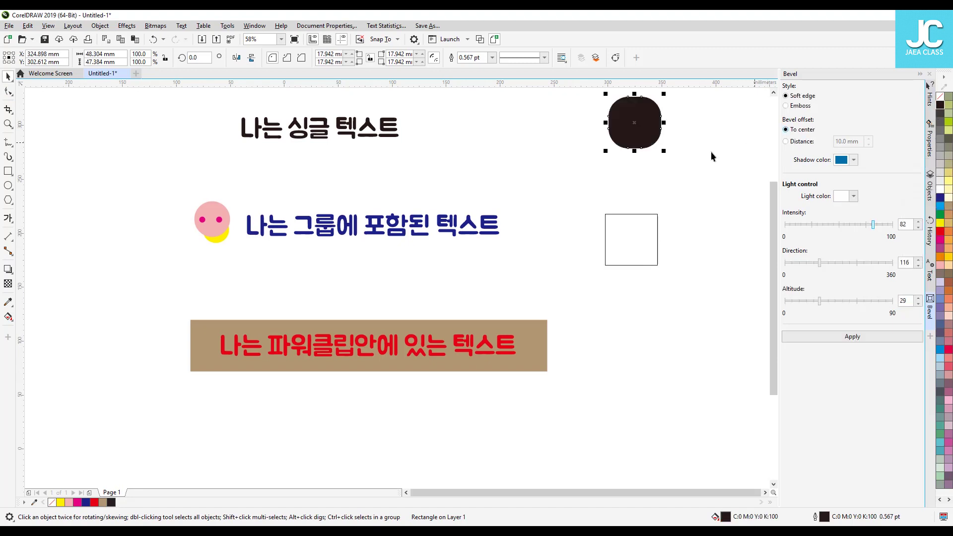
- Fill the lower square dark blue and add an outline-free magenta copy about 23 mm wide over its upper-right corner
click(639, 239)
click(940, 199)
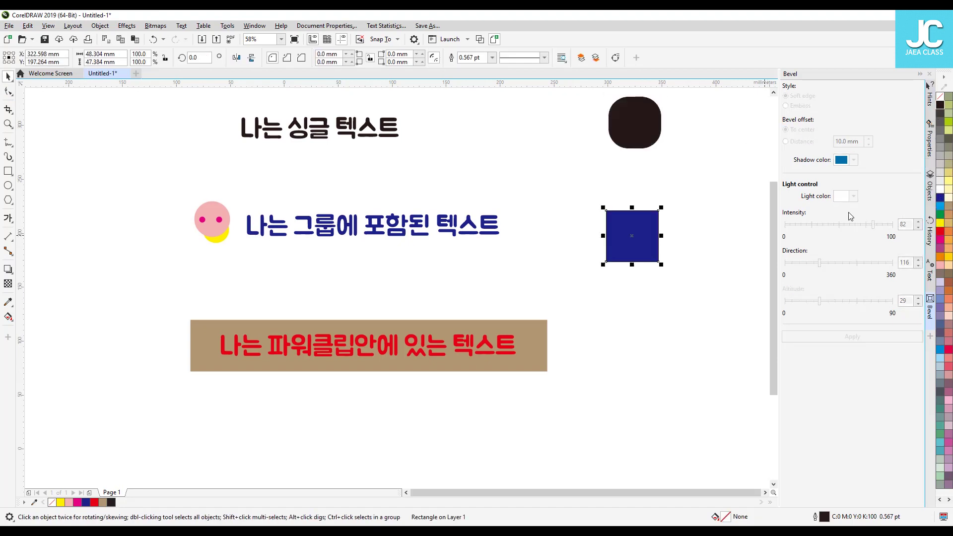
drag(627, 218, 645, 210)
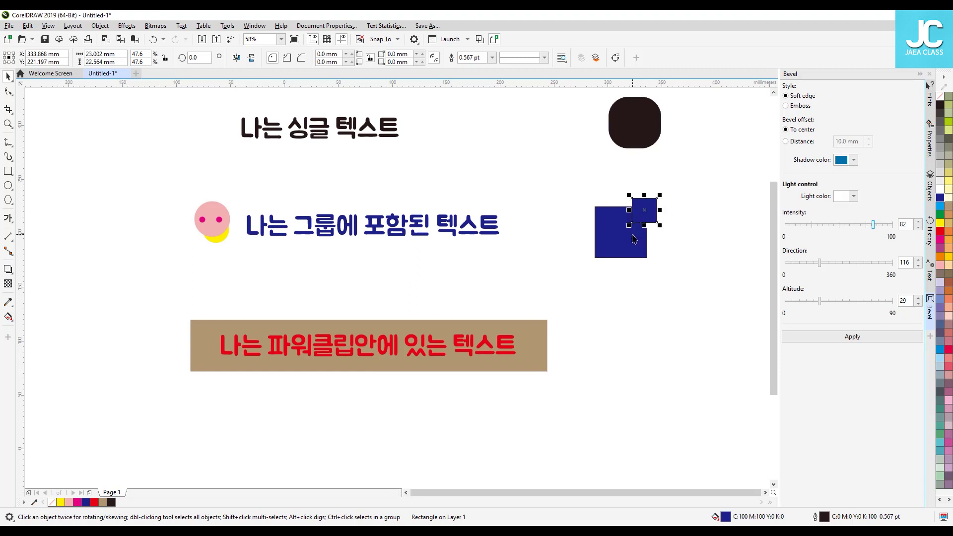
click(940, 239)
drag(688, 186, 580, 278)
click(693, 202)
- Add three smaller magenta squares inside the dark blue square and select the whole figure
drag(648, 215, 633, 239)
click(682, 245)
drag(691, 184, 577, 296)
click(699, 292)
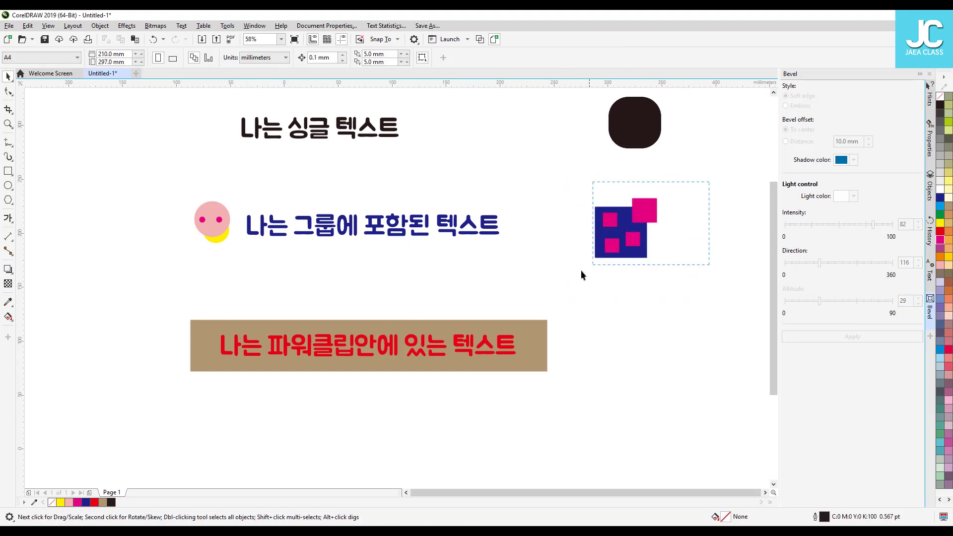
- Clear the selection and open the script manager
drag(580, 270, 585, 270)
click(624, 294)
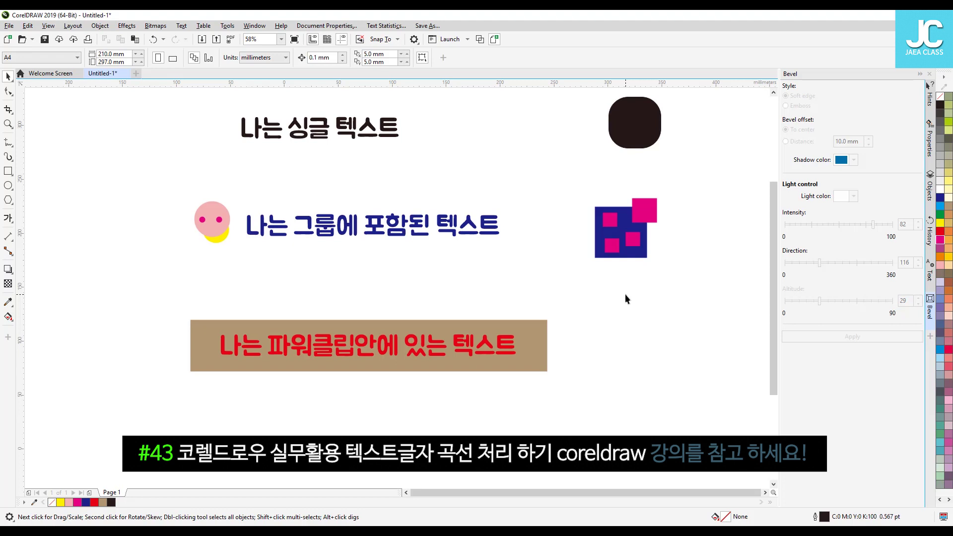
click(255, 26)
mouse_move(229, 28)
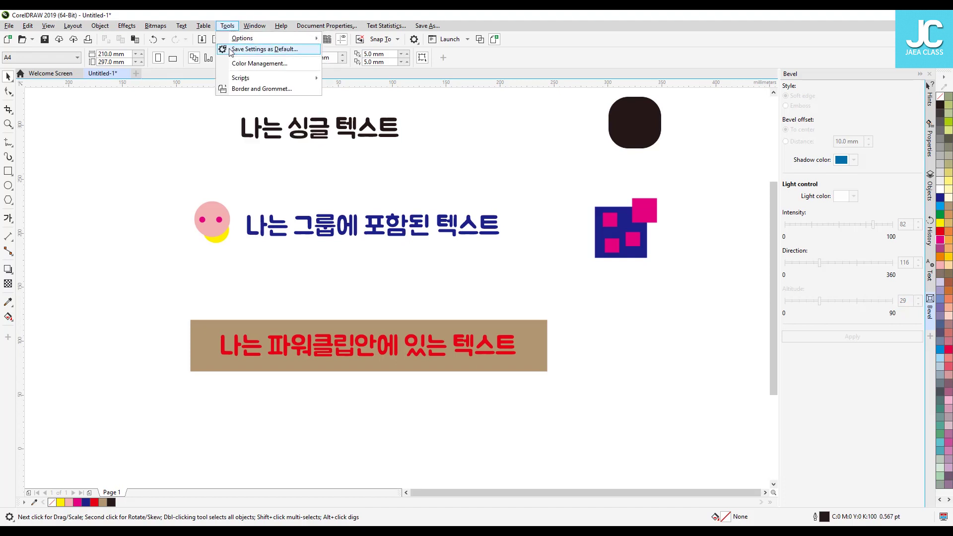
mouse_move(230, 79)
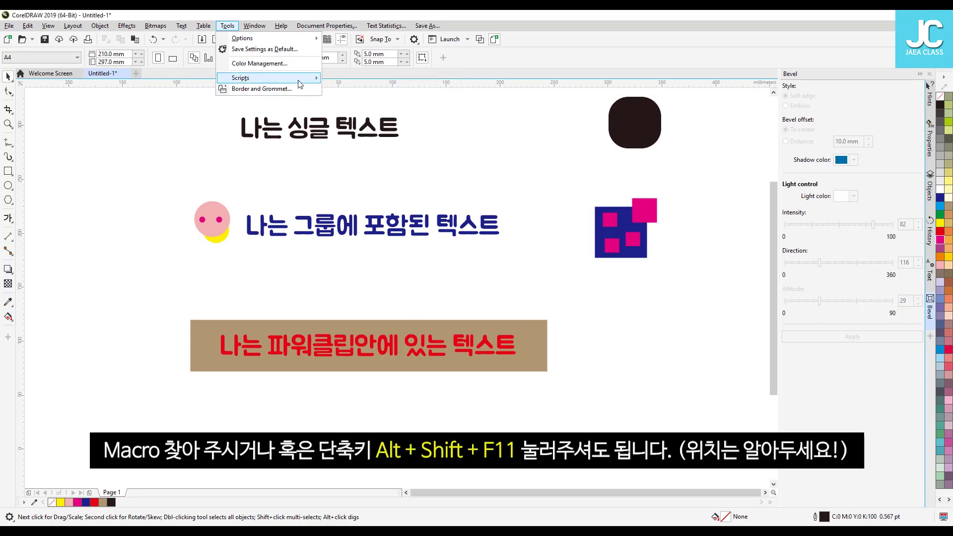
mouse_move(300, 84)
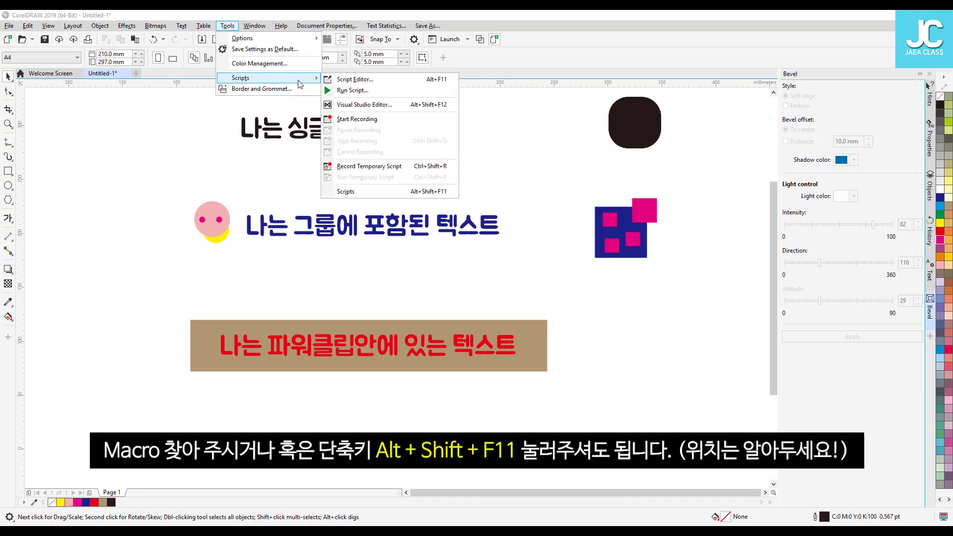
click(363, 192)
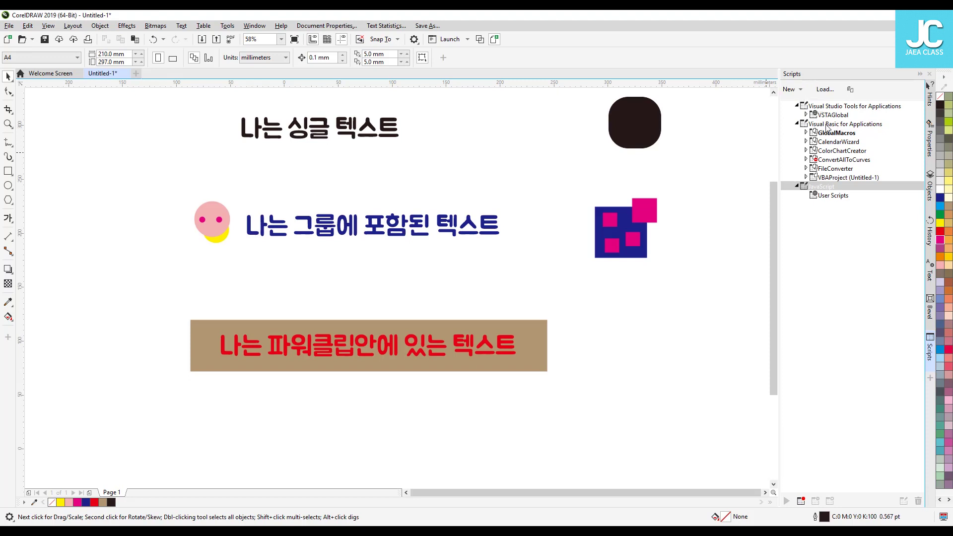
- Run the ConvertAllToCurves macro from the Visual Basic for Applications scripts and move its dialog below the squares
click(851, 127)
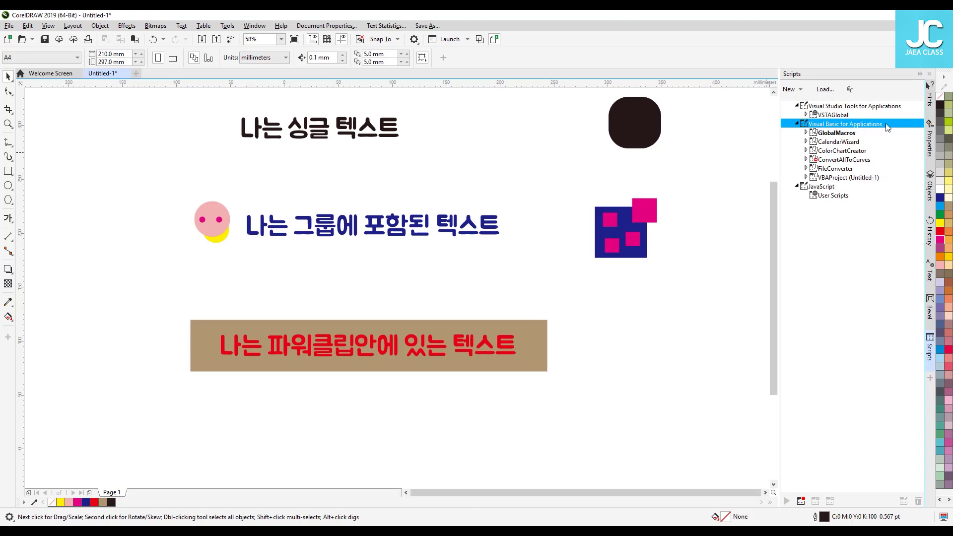
click(831, 161)
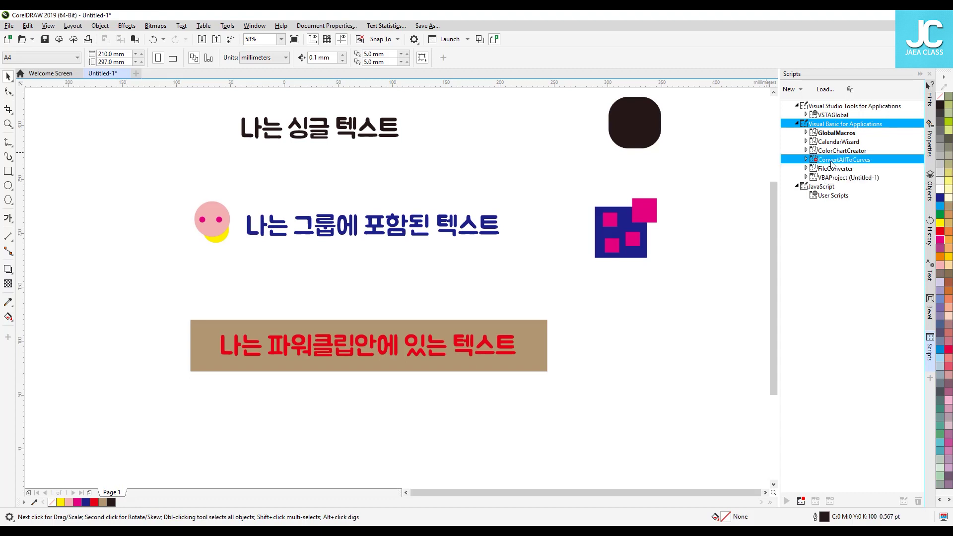
click(806, 160)
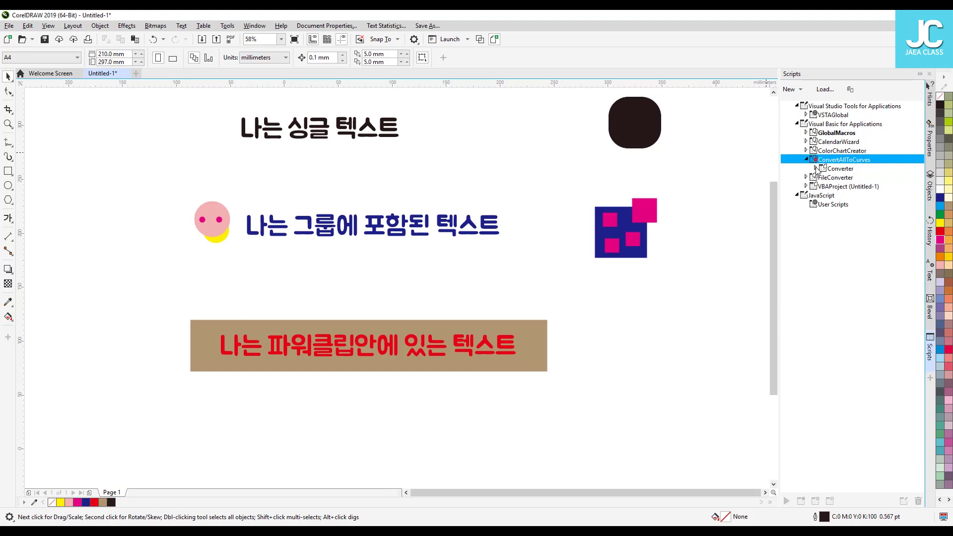
click(815, 169)
click(847, 179)
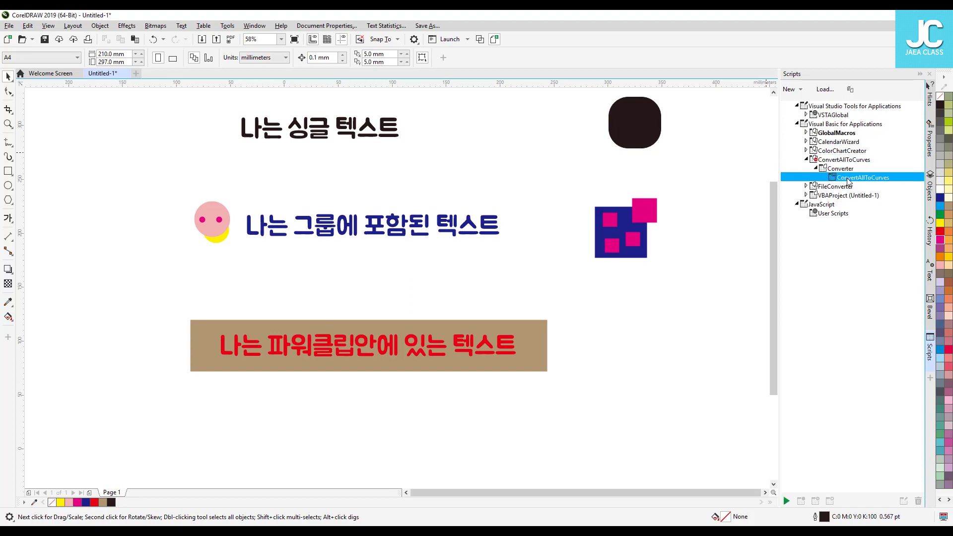
double_click(879, 180)
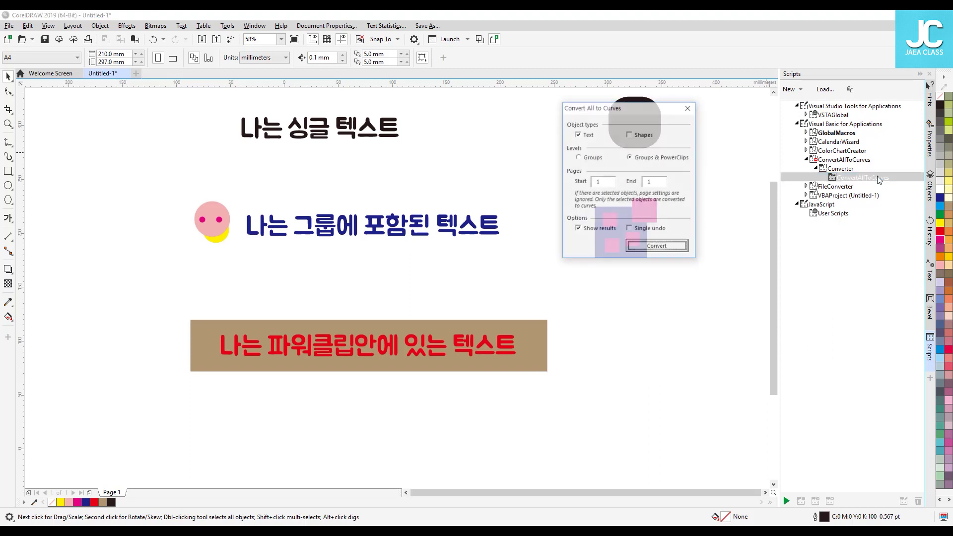
drag(625, 108, 664, 295)
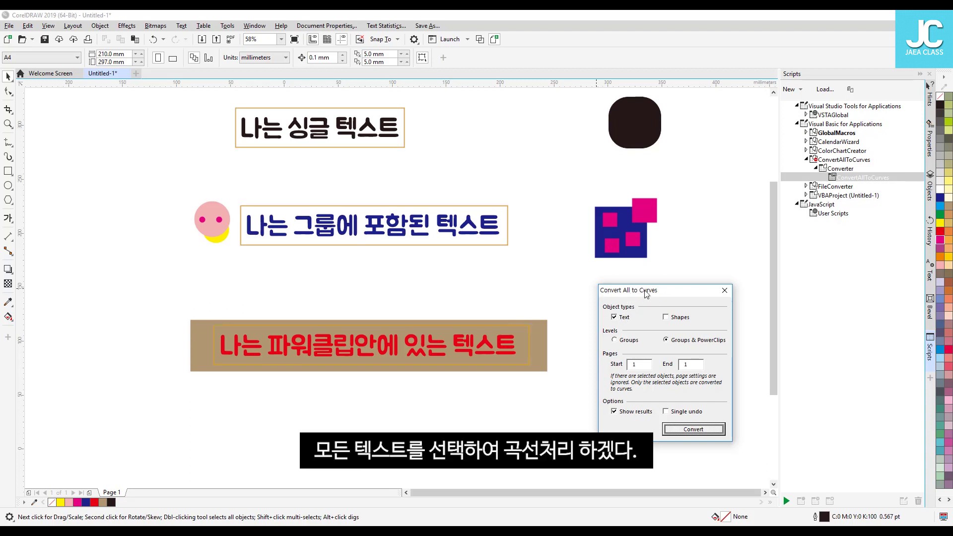
- Try the Text and Shapes object types in combination with the Groups and the Groups & PowerClips levels
click(674, 319)
click(626, 318)
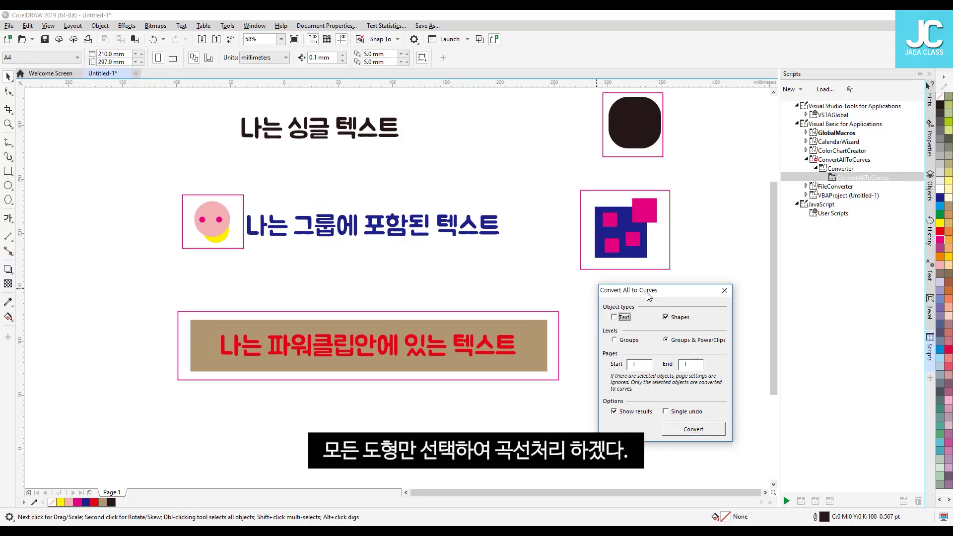
click(621, 340)
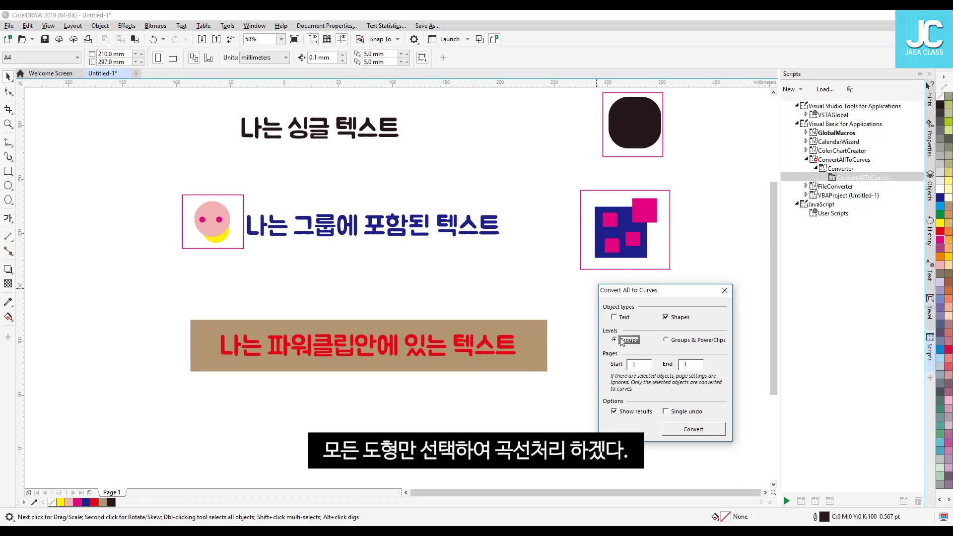
click(676, 342)
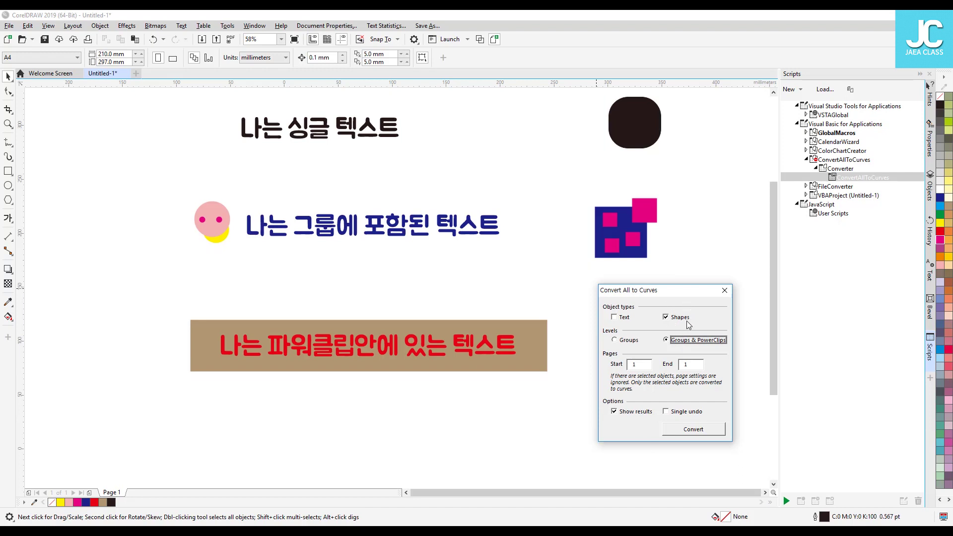
click(624, 318)
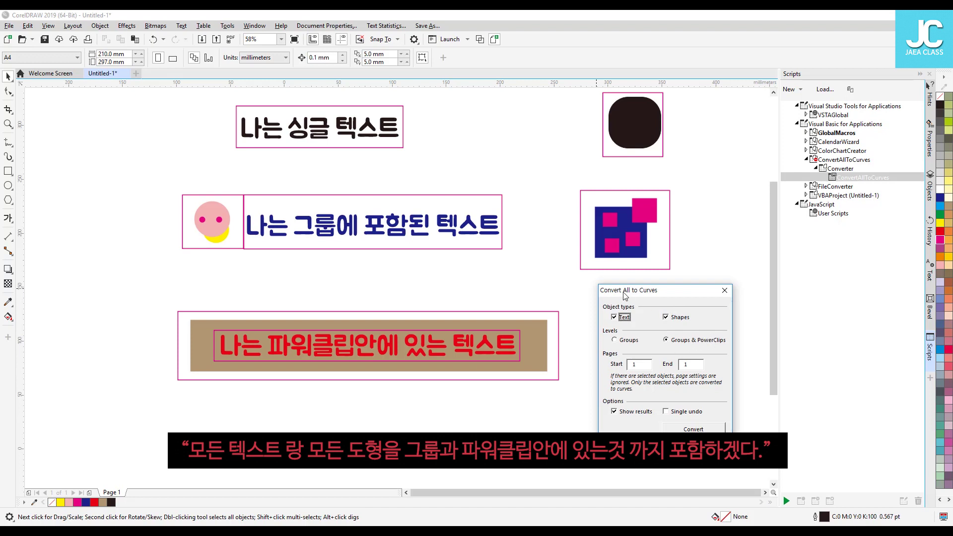
click(623, 340)
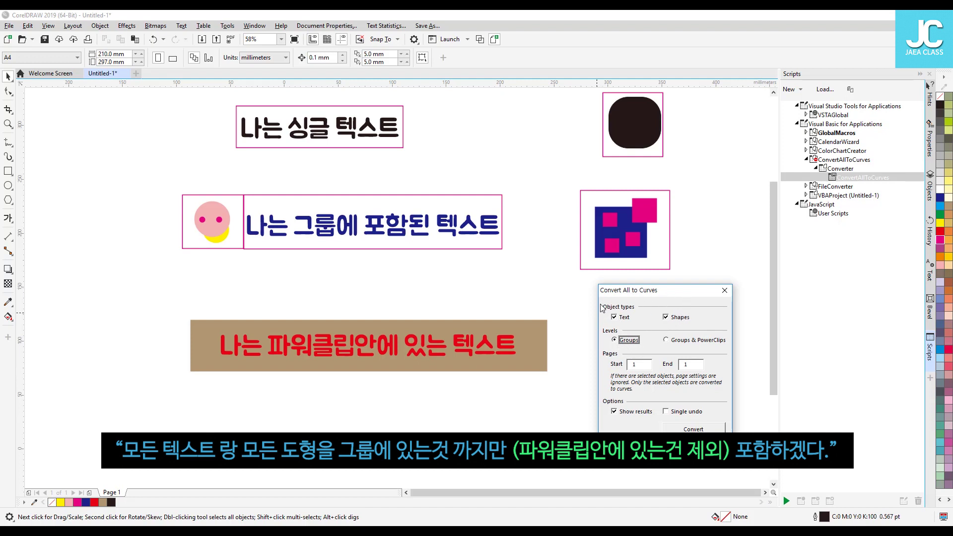
click(694, 342)
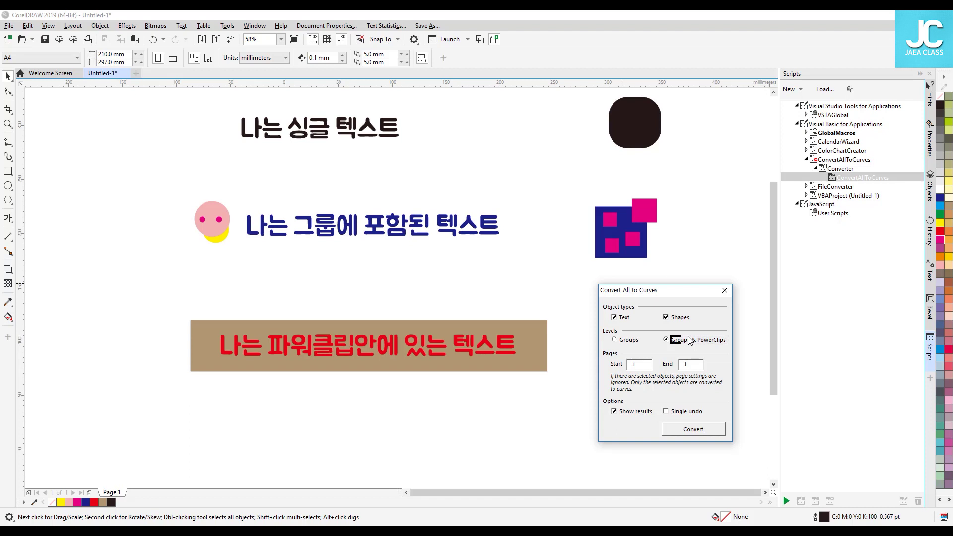
- Set the conversion to text only at the Groups level, with Single undo enabled
mouse_move(676, 291)
mouse_down()
mouse_move(670, 269)
mouse_move(676, 292)
mouse_up()
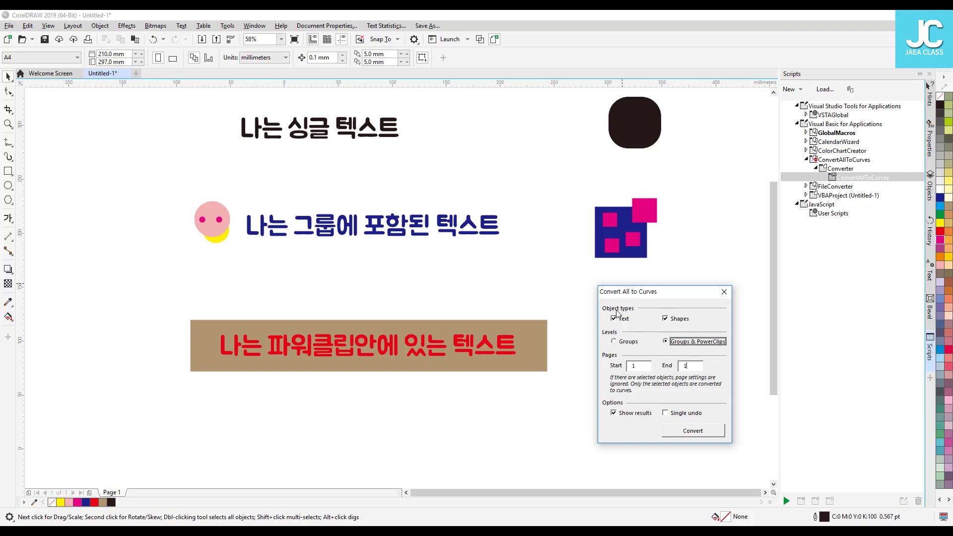
click(678, 320)
click(627, 342)
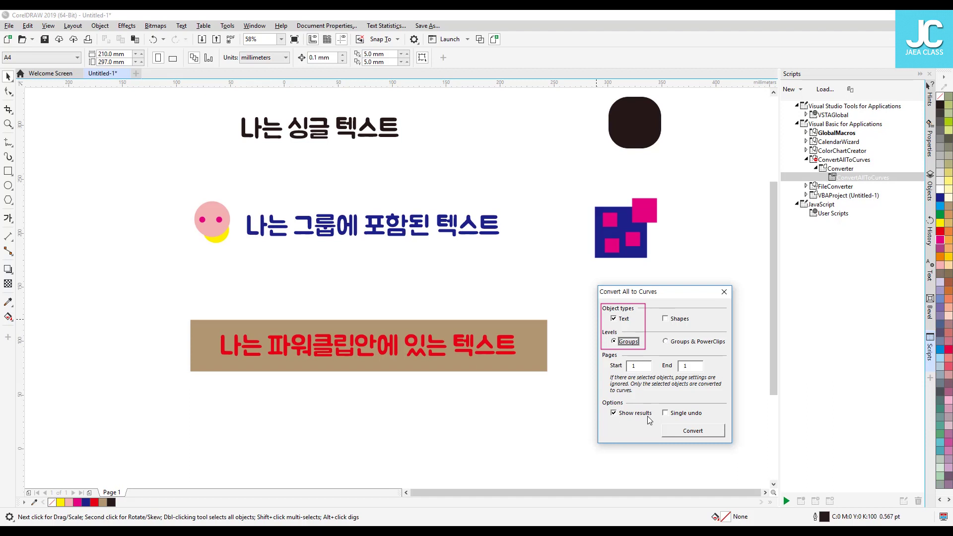
click(674, 416)
- Check the fonts of the single and grouped texts and shift the logo group and PowerClip rectangle slightly up and left
click(330, 128)
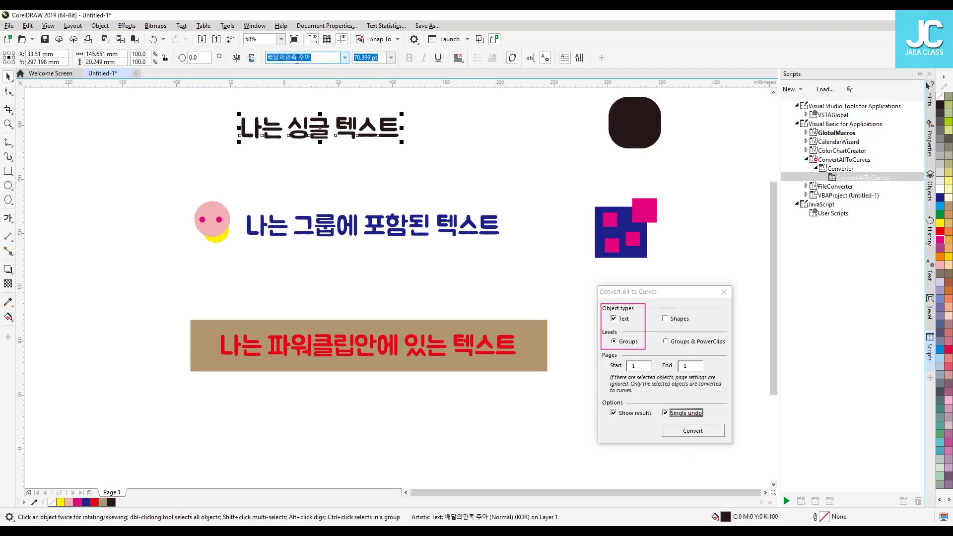
click(331, 231)
drag(331, 231, 325, 218)
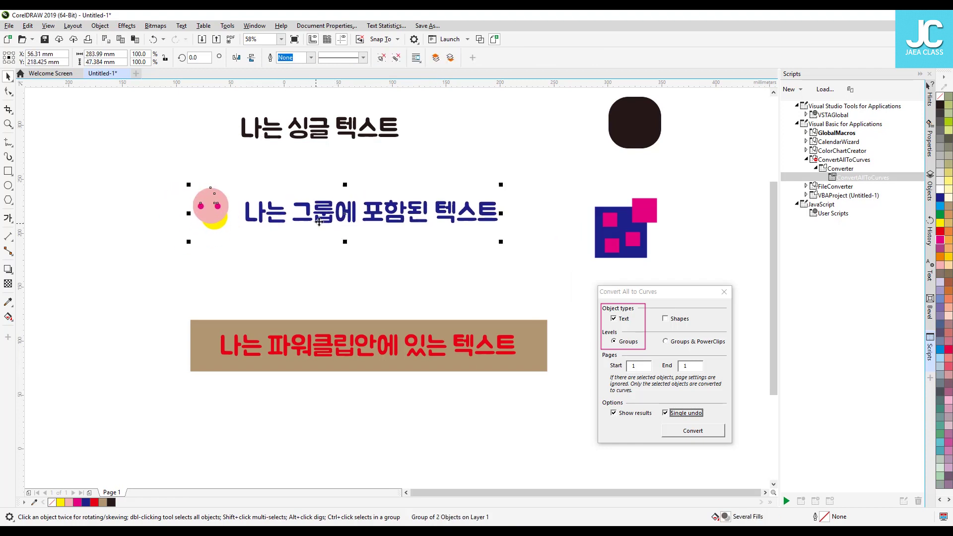
ctrl+click(325, 217)
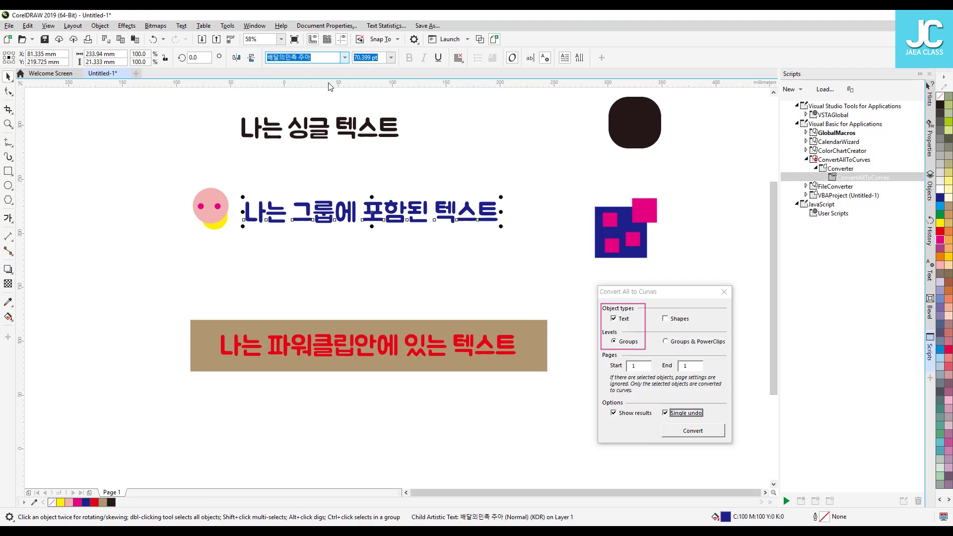
key(ctrl+z)
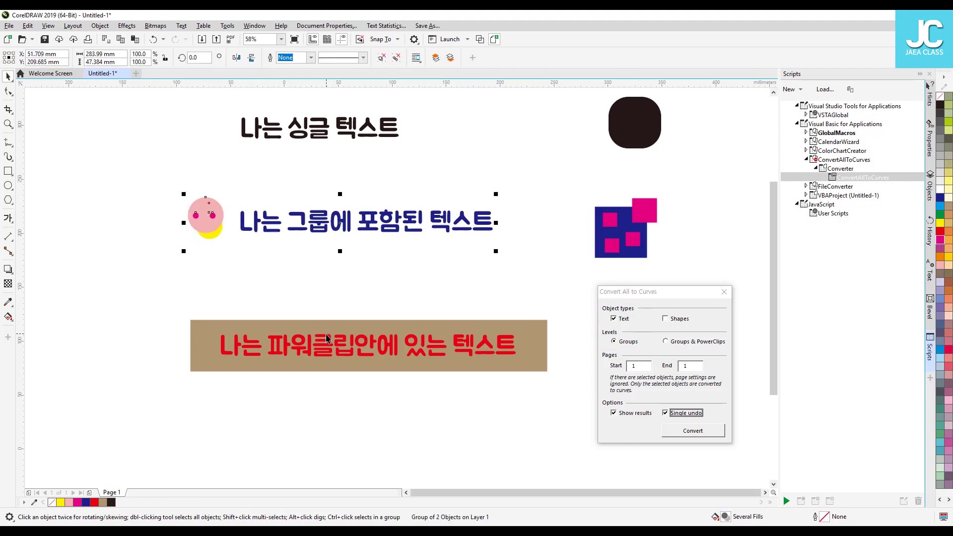
mouse_move(325, 350)
mouse_down()
mouse_move(273, 350)
mouse_move(312, 339)
mouse_up()
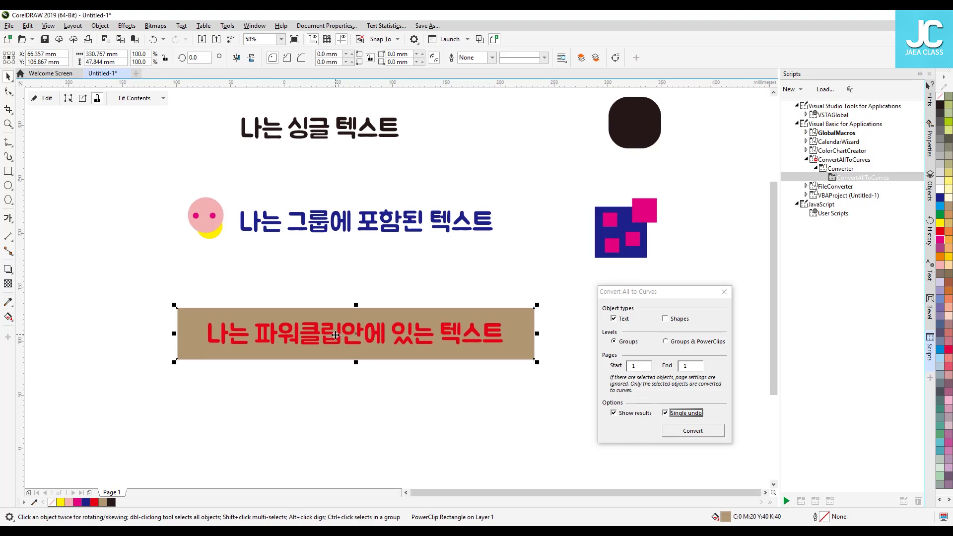
- Select the single text and the text inside the logo group in turn to check their font
click(374, 290)
click(317, 128)
click(282, 58)
ctrl+click(312, 226)
click(320, 257)
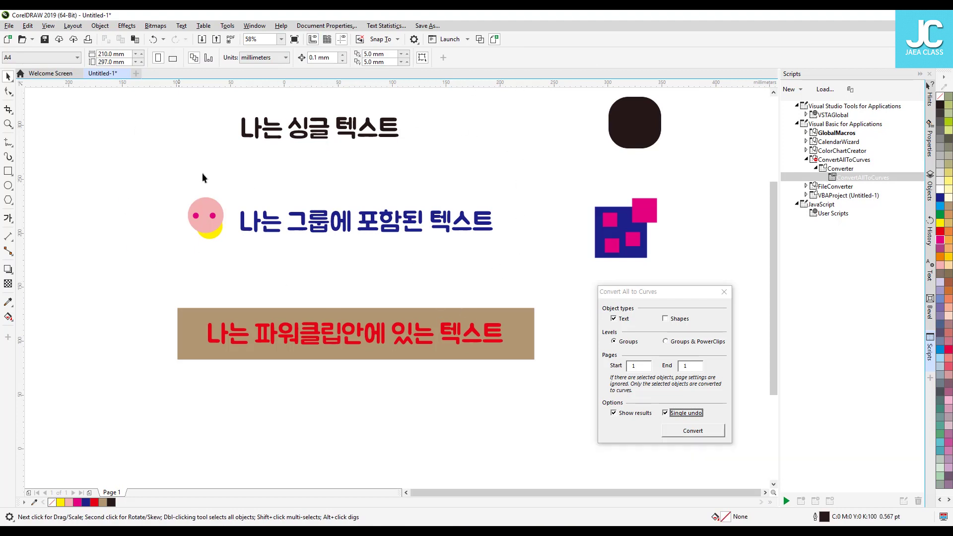
- Convert the single and grouped texts to curves and select them in turn to inspect the result
click(695, 431)
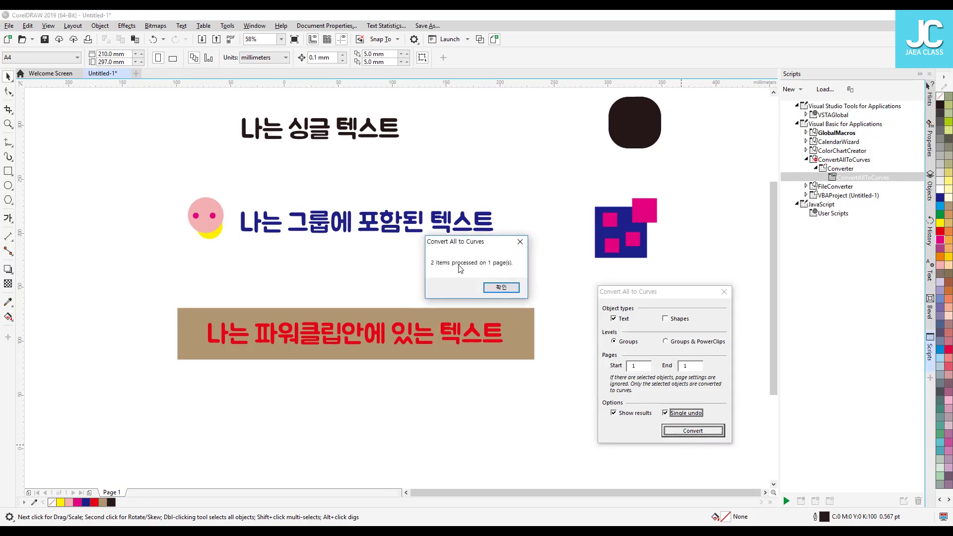
click(501, 288)
click(345, 130)
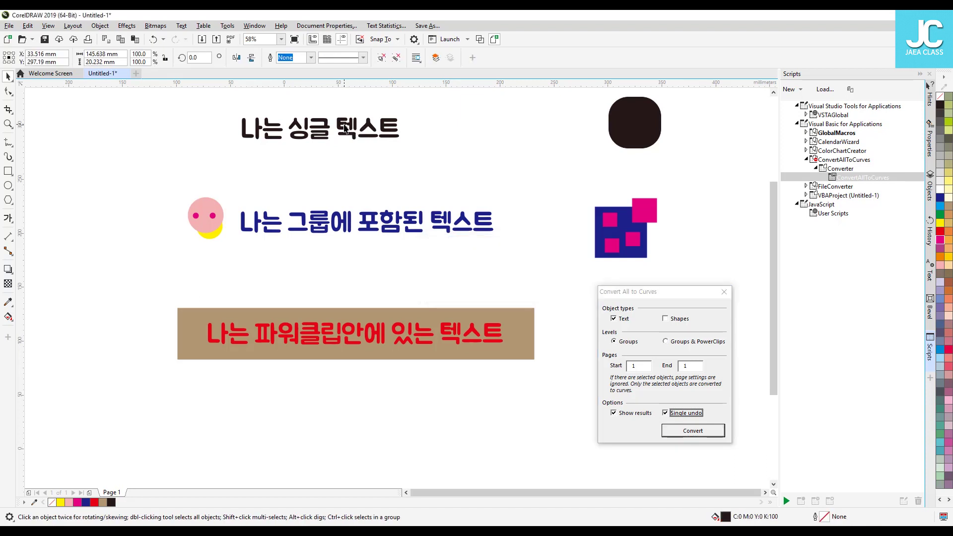
click(346, 225)
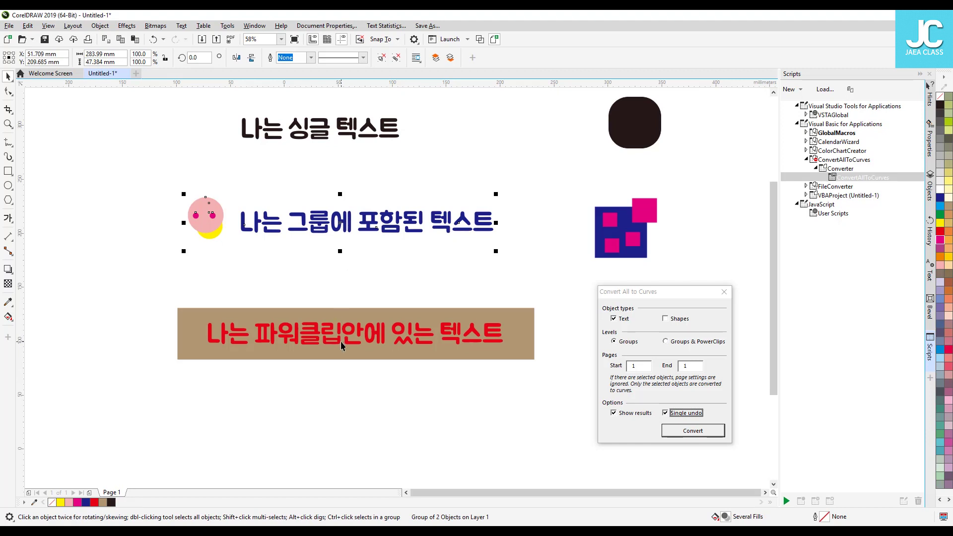
key(Escape)
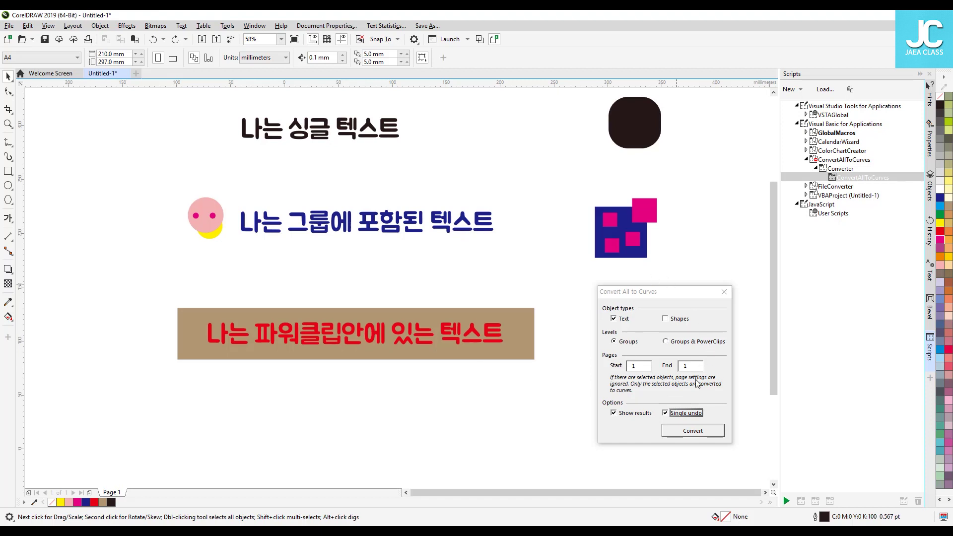
click(356, 127)
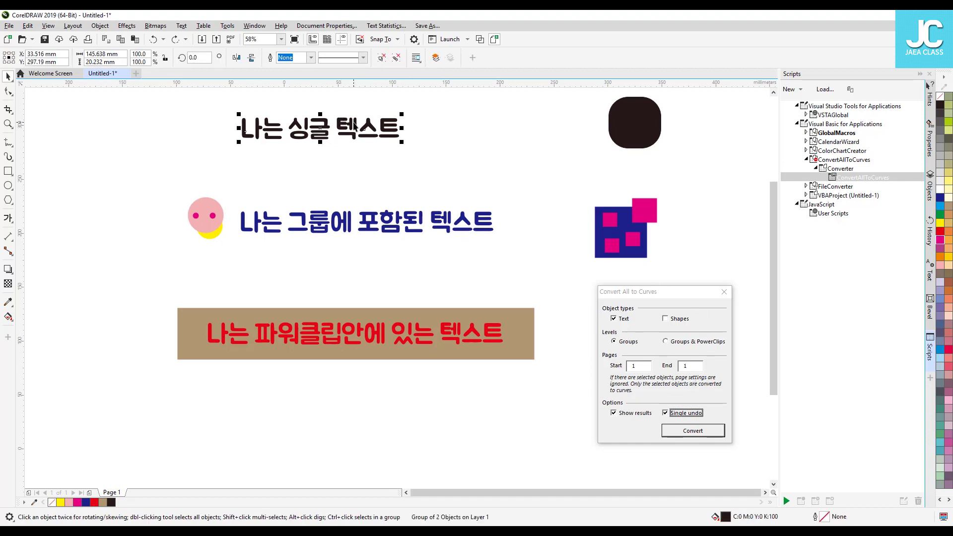
- Undo the conversion and check the fonts of the single, grouped and PowerClipped texts
click(353, 156)
click(344, 133)
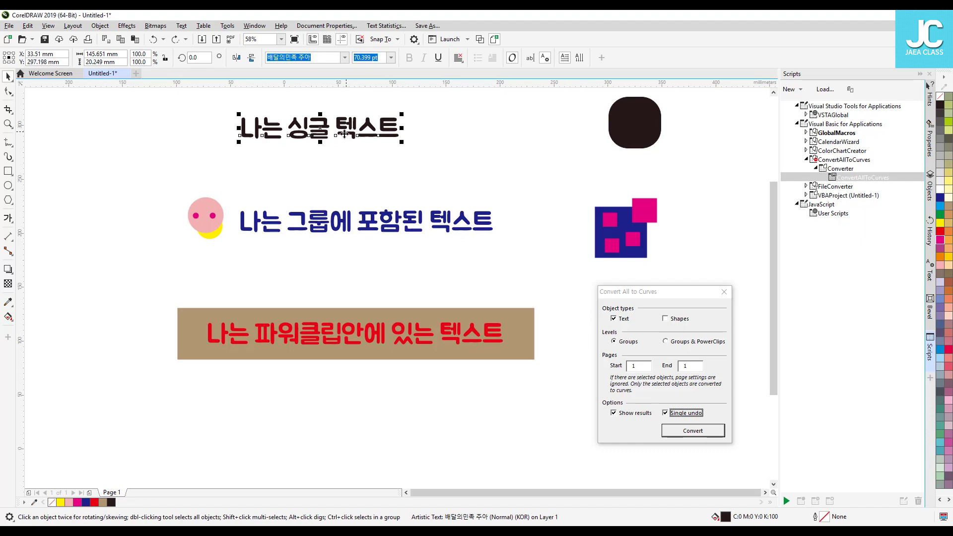
click(337, 226)
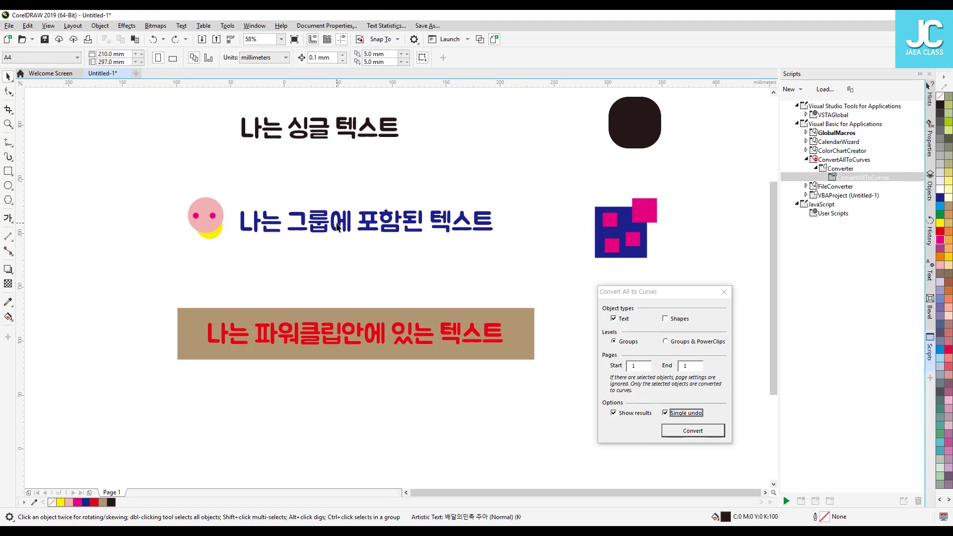
ctrl+click(337, 226)
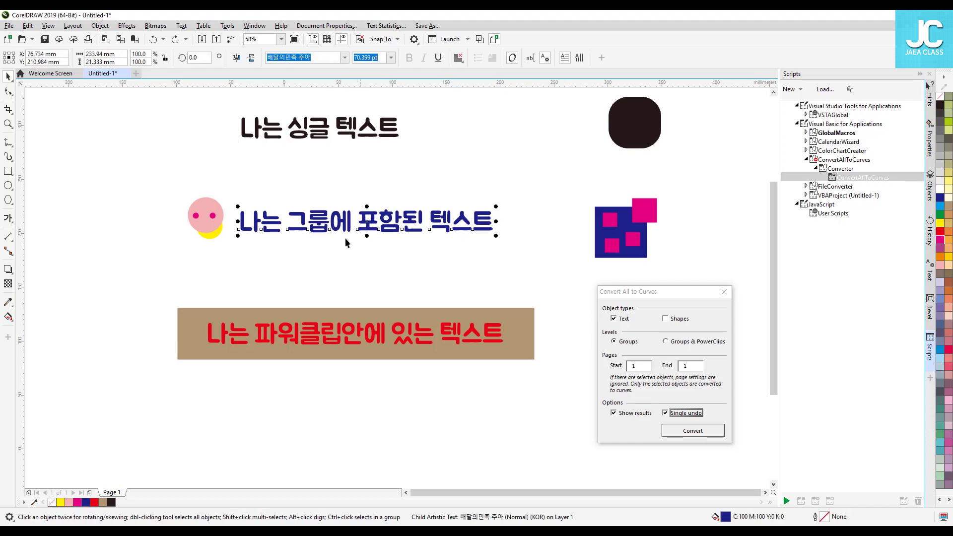
click(359, 338)
ctrl+click(325, 332)
click(280, 57)
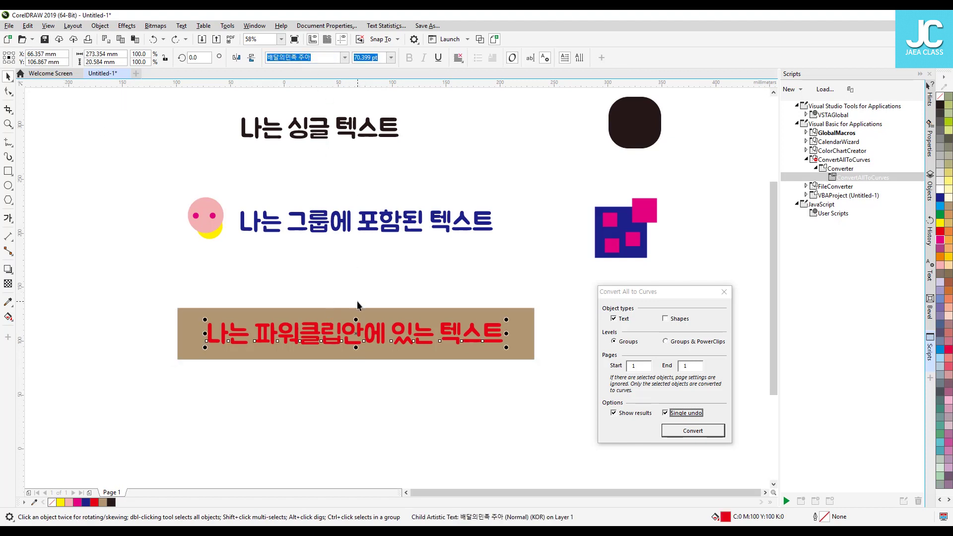
click(359, 281)
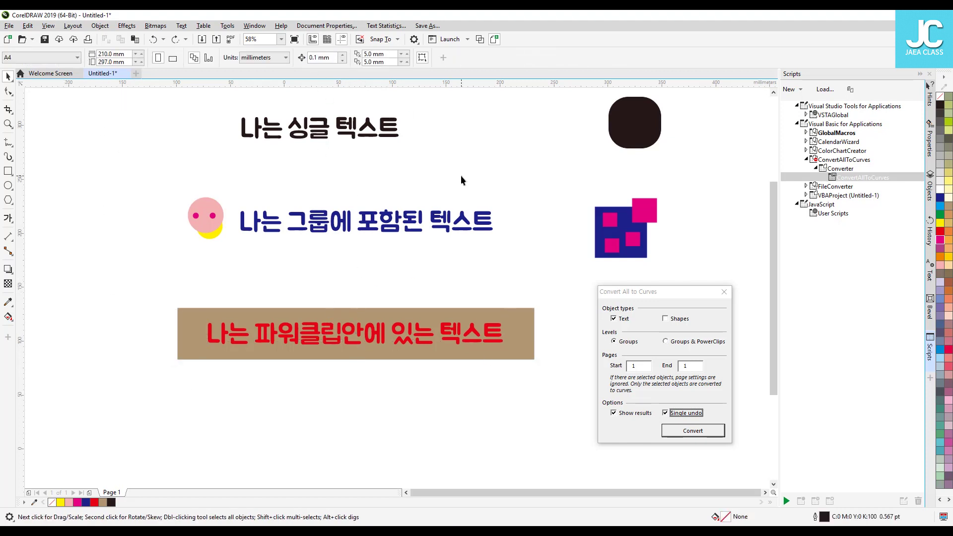
- Set the conversion level to Groups & PowerClips and convert all text on page 1 to curves
click(673, 341)
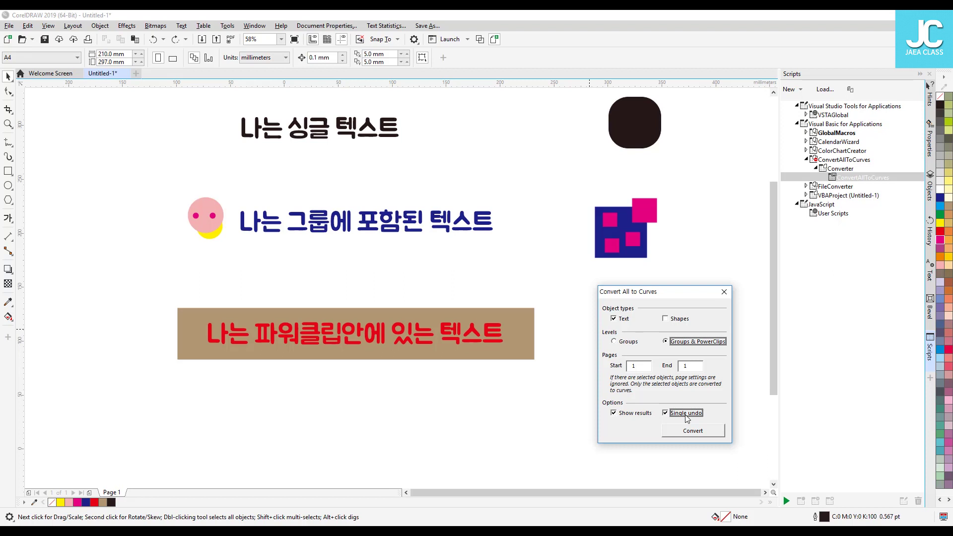
click(688, 435)
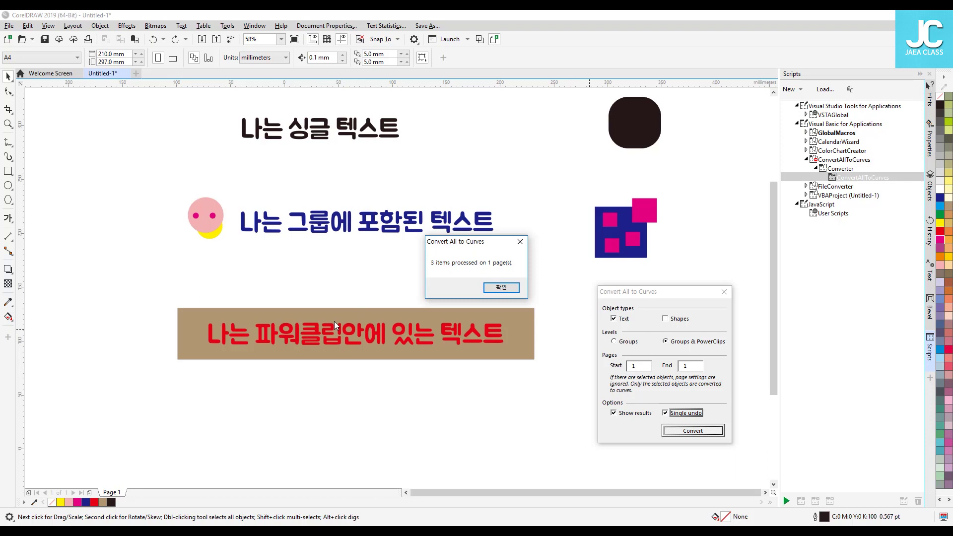
click(501, 287)
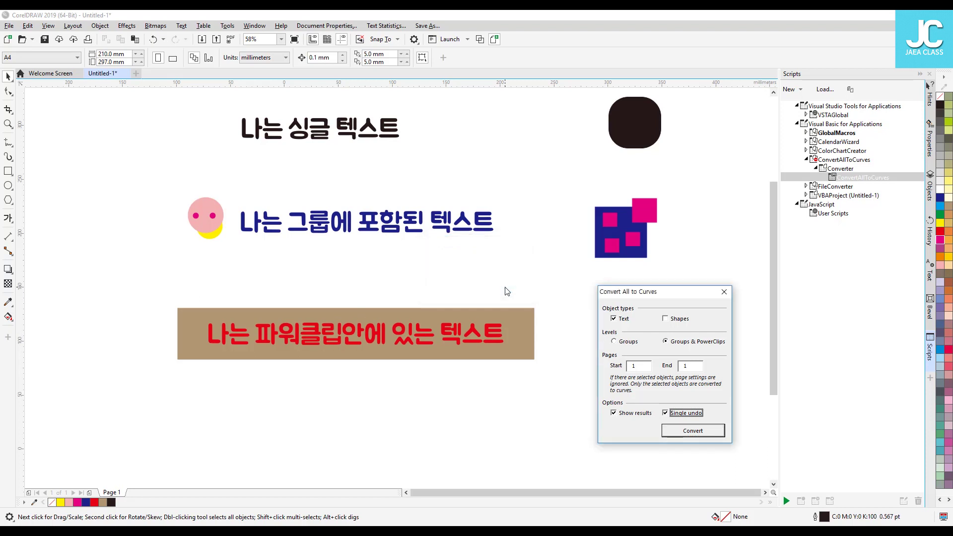
- Select the converted single text, the grouped text and the text inside the PowerClip in turn to inspect the result
click(353, 129)
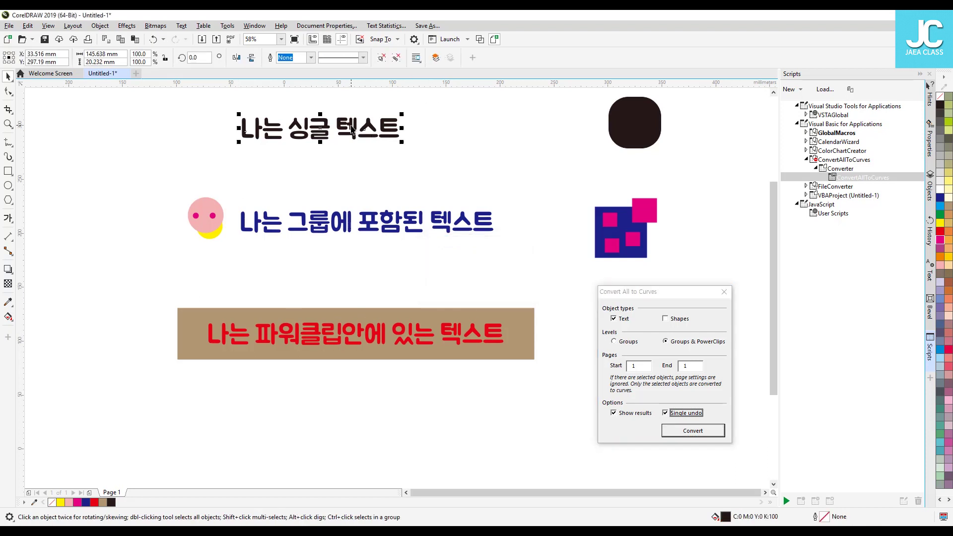
ctrl+click(317, 218)
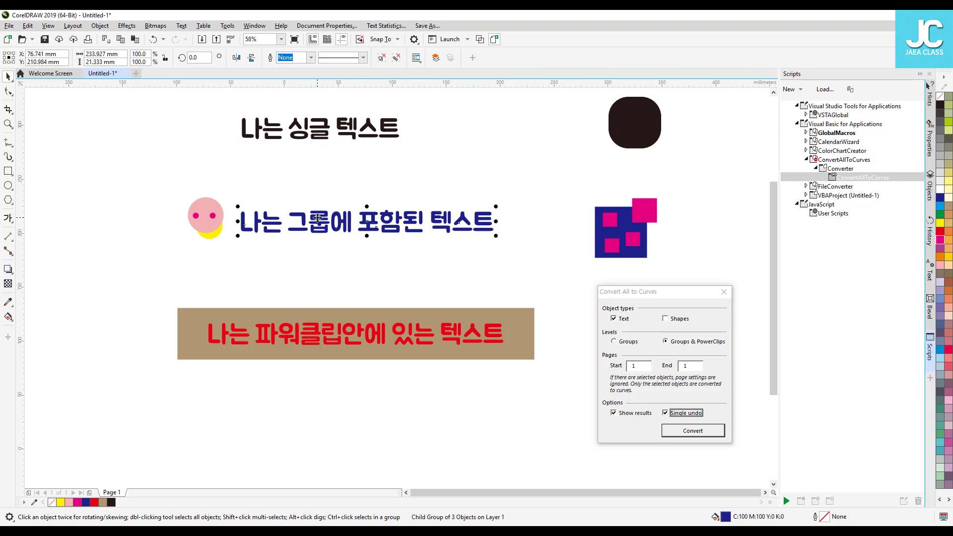
click(312, 340)
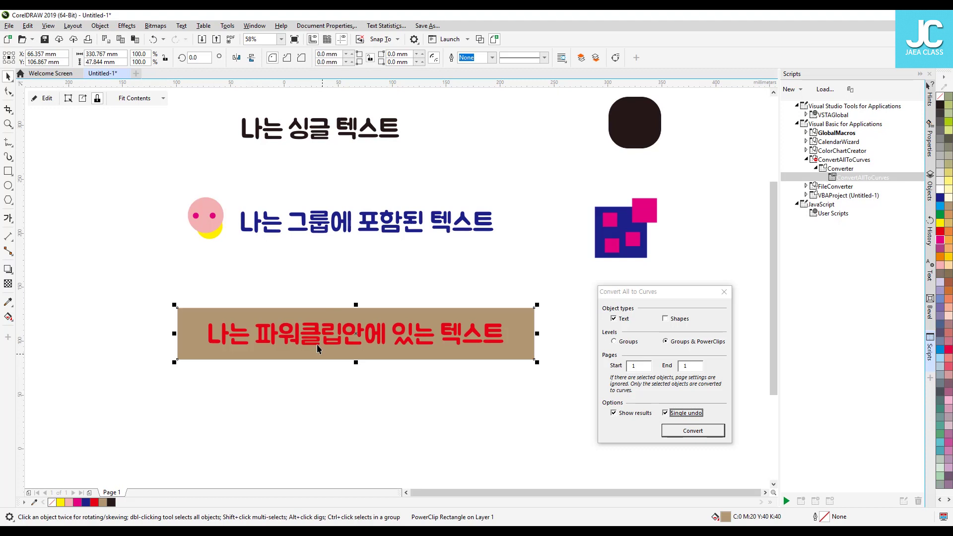
ctrl+click(318, 345)
click(316, 337)
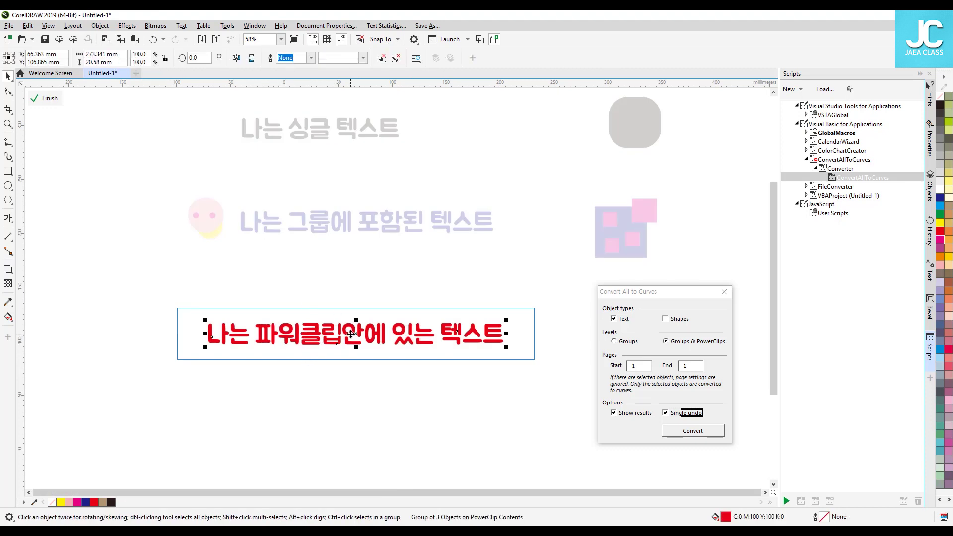
- Undo the text conversion and select the single and grouped texts to check that they are editable text
ctrl+click(427, 261)
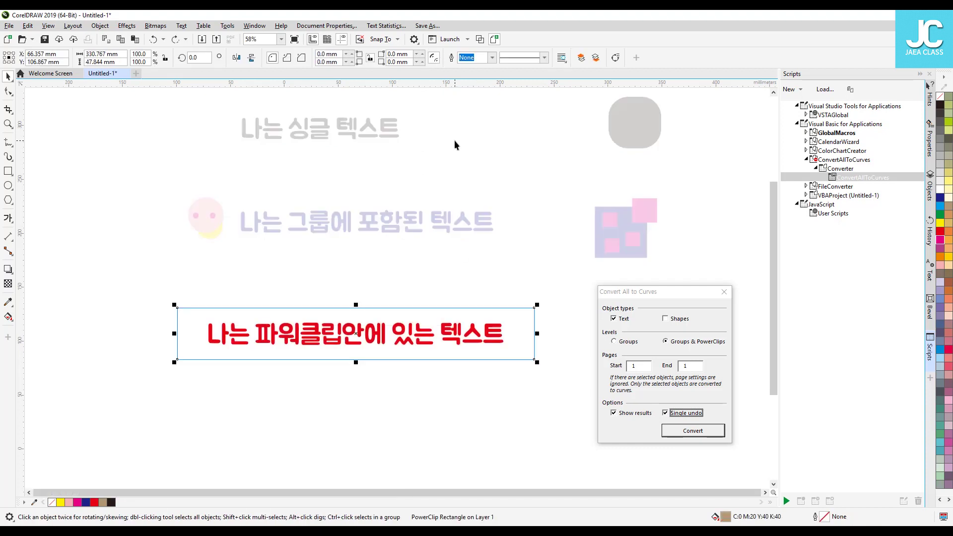
click(354, 130)
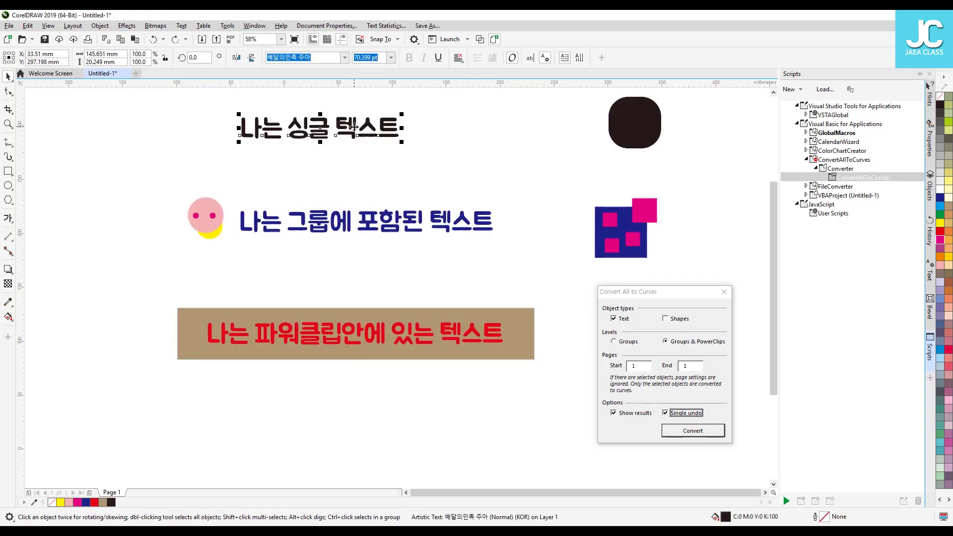
ctrl+click(365, 226)
click(451, 276)
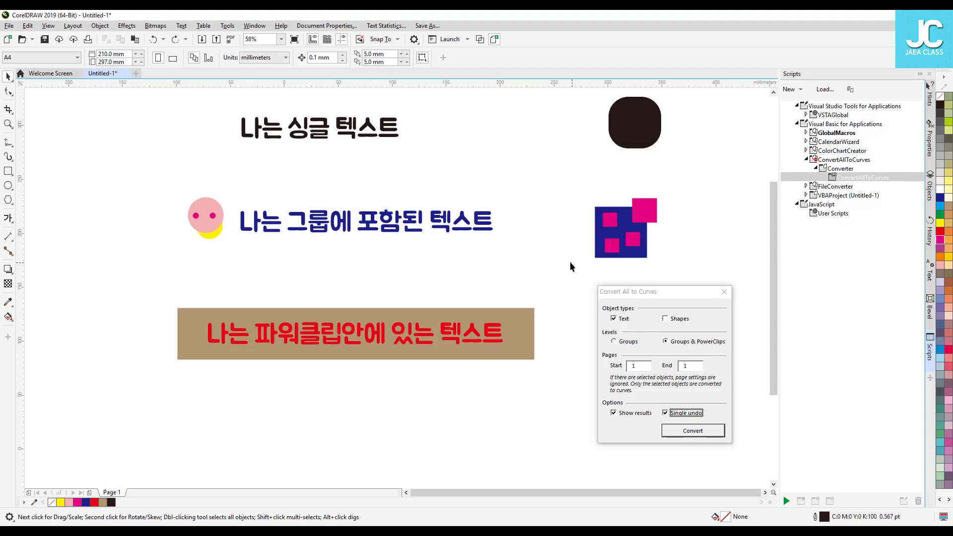
- Set the object types to convert to Shapes only, with Text turned off
click(668, 319)
click(623, 320)
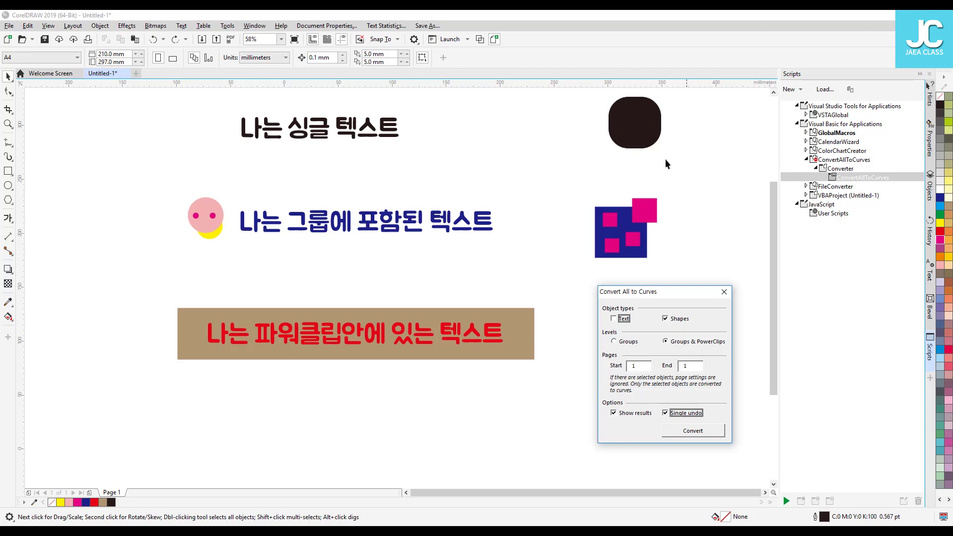
- Square off the corners of the black rounded rectangle and round the corners of the upper pink square with the Shape tool
click(650, 146)
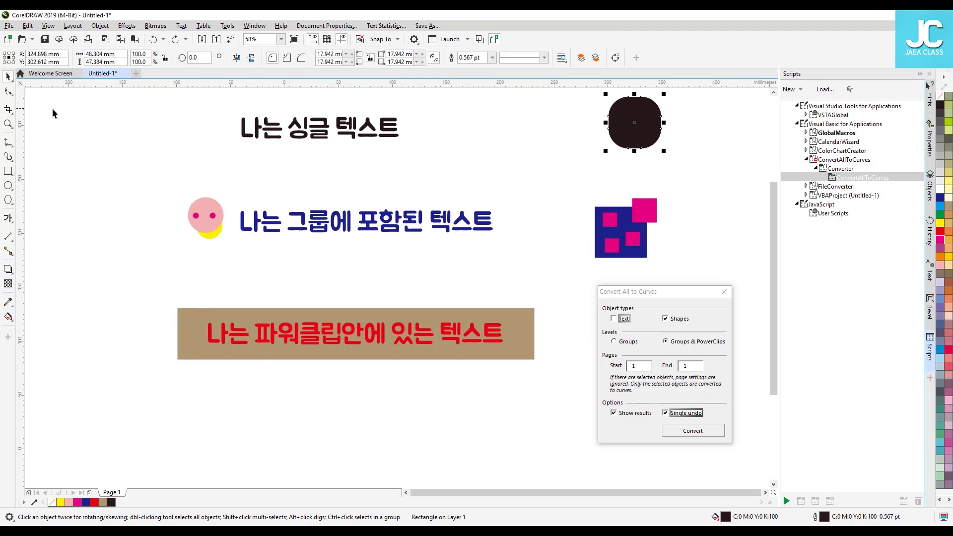
click(8, 91)
mouse_move(618, 124)
mouse_down()
mouse_move(609, 97)
mouse_move(609, 121)
mouse_up()
click(641, 231)
drag(640, 230, 594, 215)
key(space)
click(595, 214)
- Convert the black square to a curve, pull its upper nodes inward as a test, and undo the edits
click(638, 151)
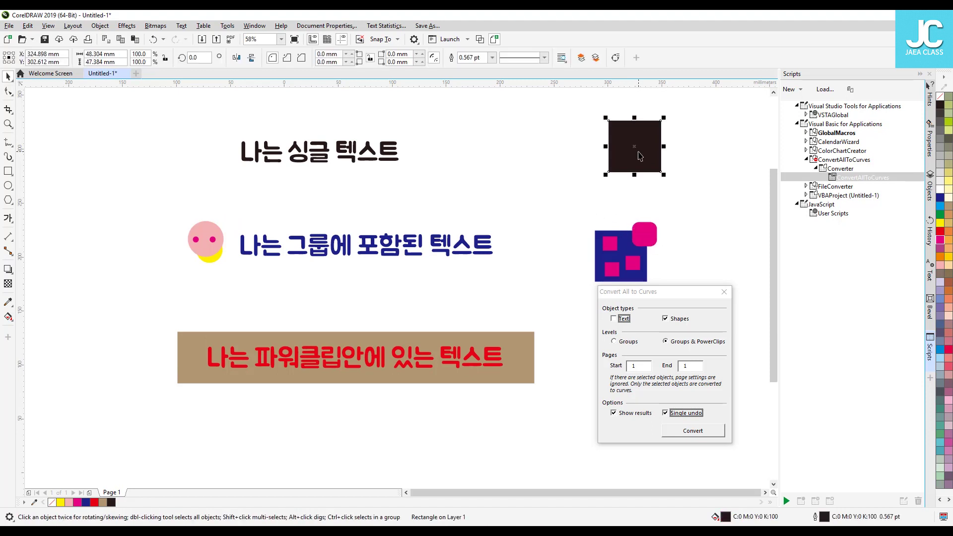
click(7, 91)
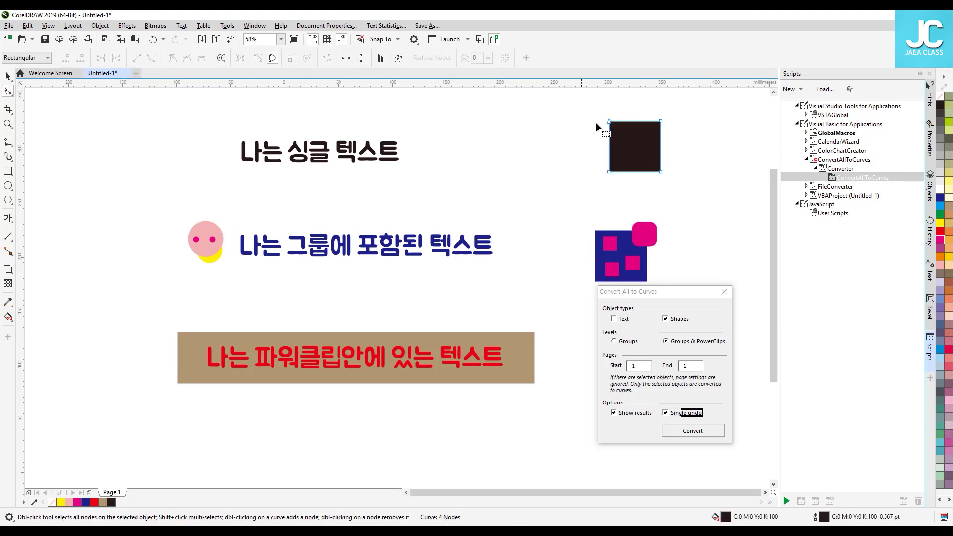
drag(609, 120, 638, 140)
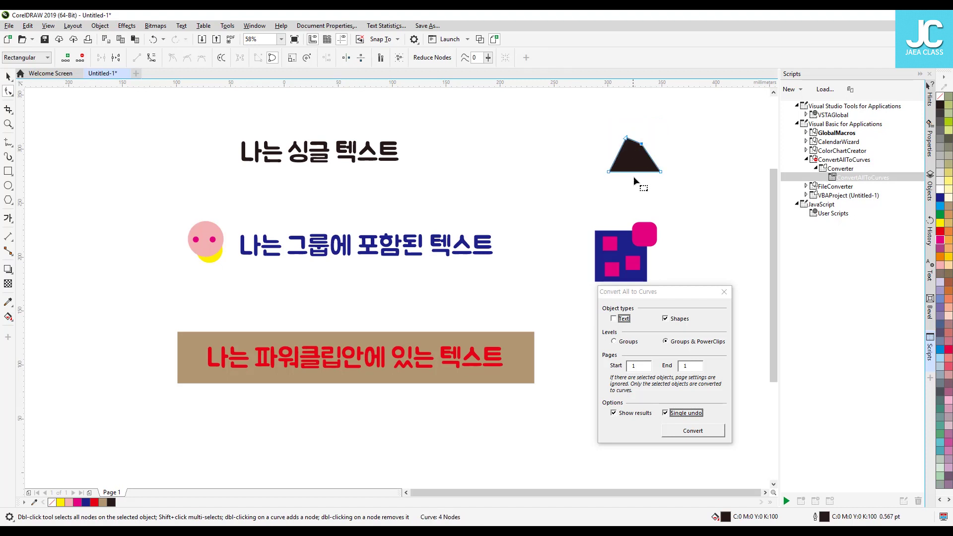
key(space)
key(ctrl+z)
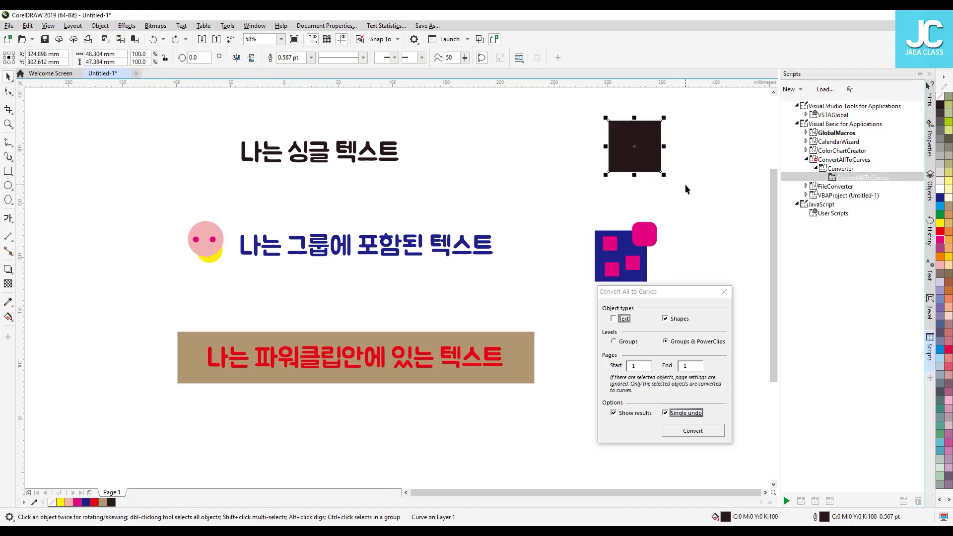
key(ctrl+z)
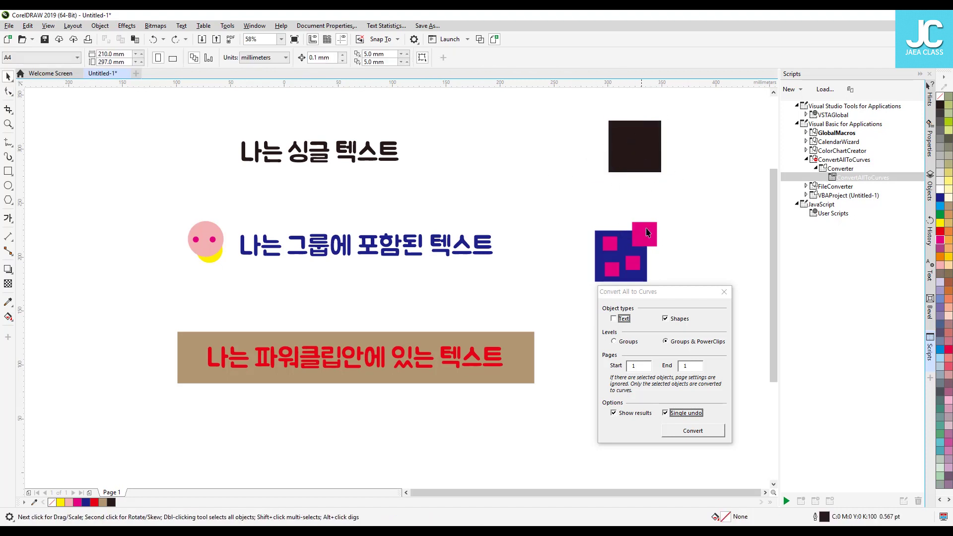
- Move the macro dialog slightly down and convert all shapes, including those in groups and PowerClips, to curves
click(511, 202)
click(669, 292)
drag(669, 292, 668, 305)
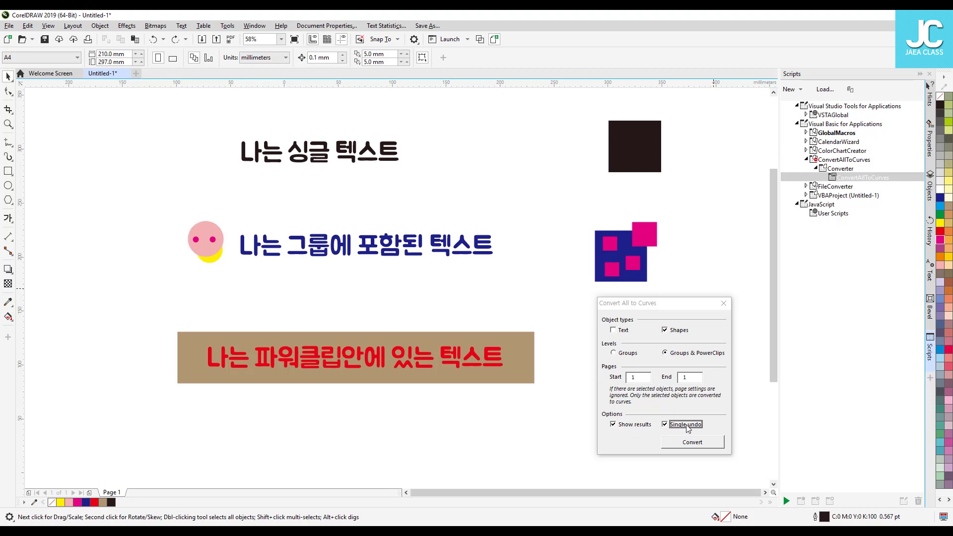
click(690, 443)
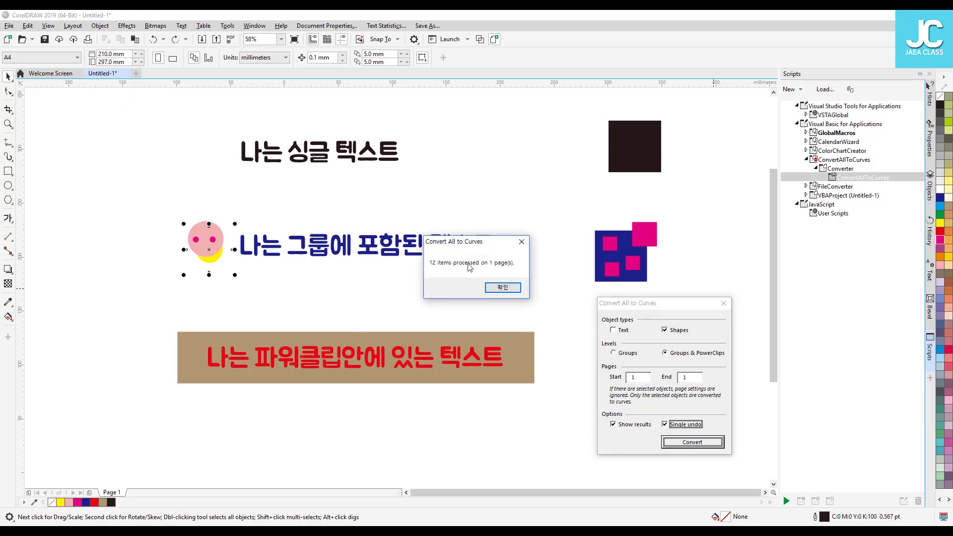
click(503, 287)
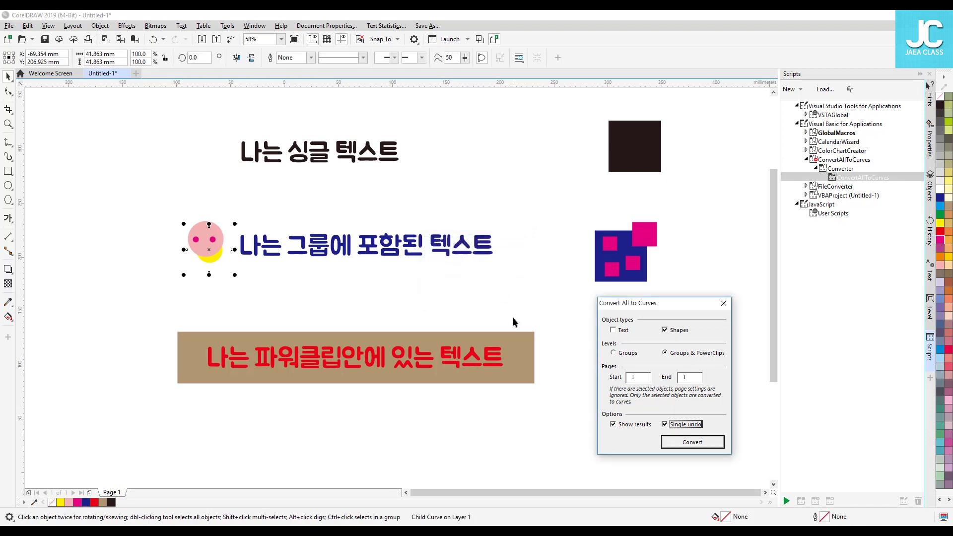
- Move corner nodes of the black square, two pink squares and the blue square to test that they are curves
click(640, 147)
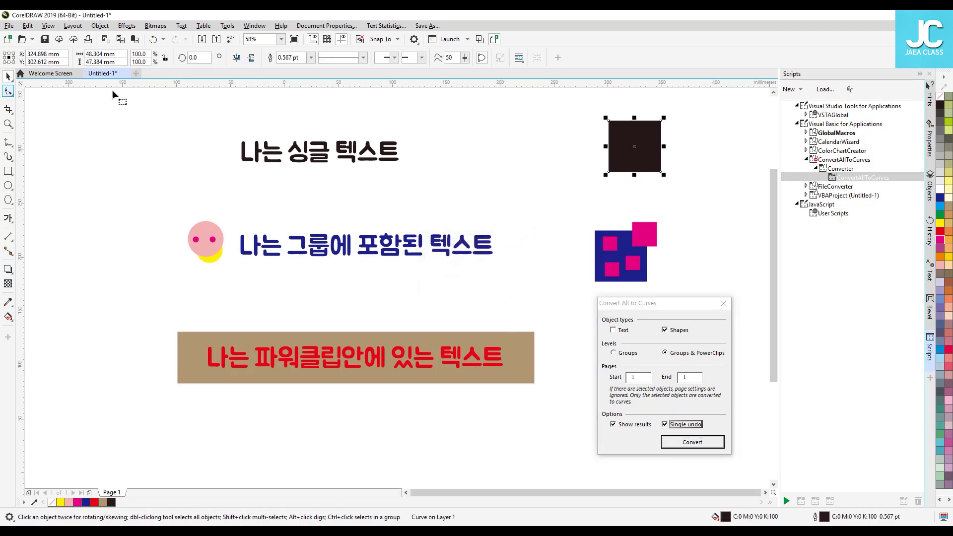
click(7, 92)
drag(608, 120, 656, 149)
click(653, 241)
drag(657, 222, 630, 232)
click(608, 241)
key(Delete)
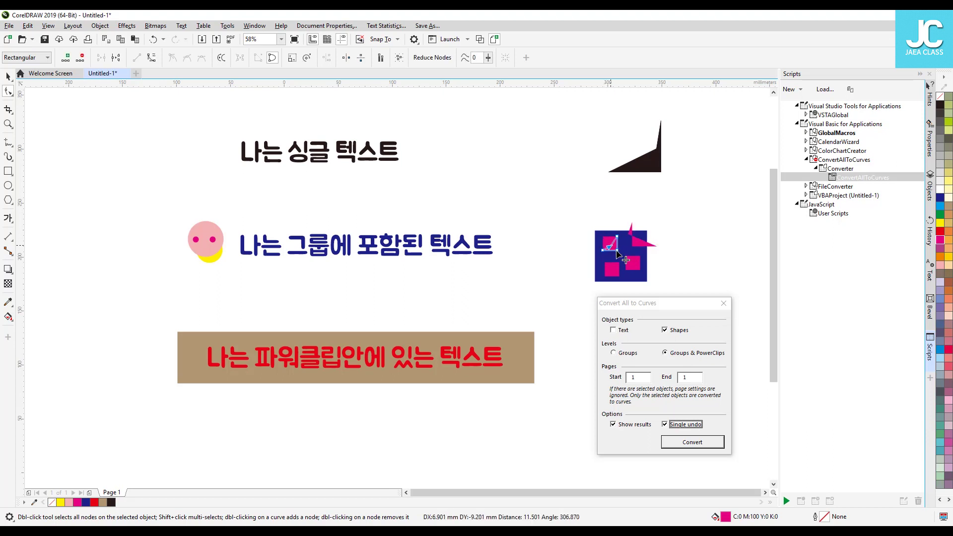
click(599, 244)
drag(595, 231, 597, 238)
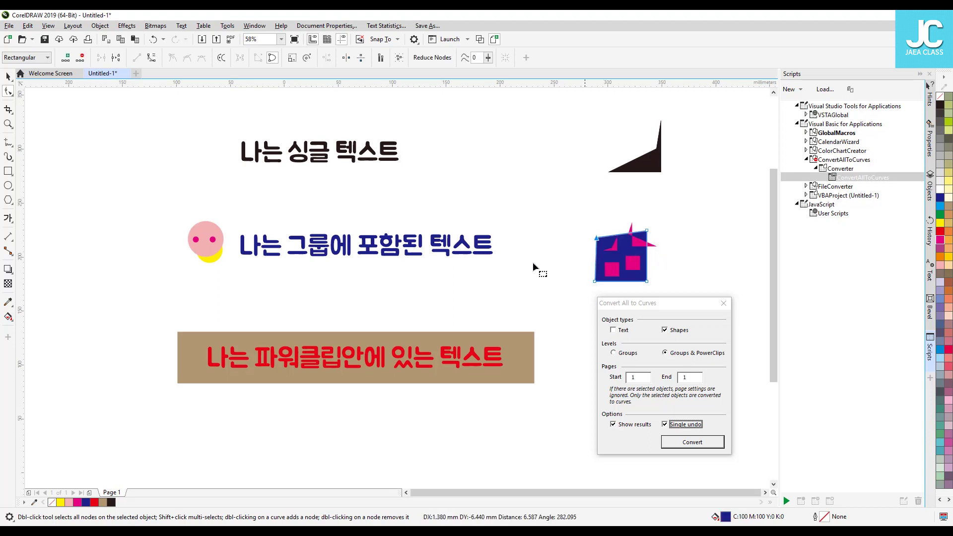
- Reshape the top of the pink face circle beside the grouped text by moving its upper node down
click(198, 222)
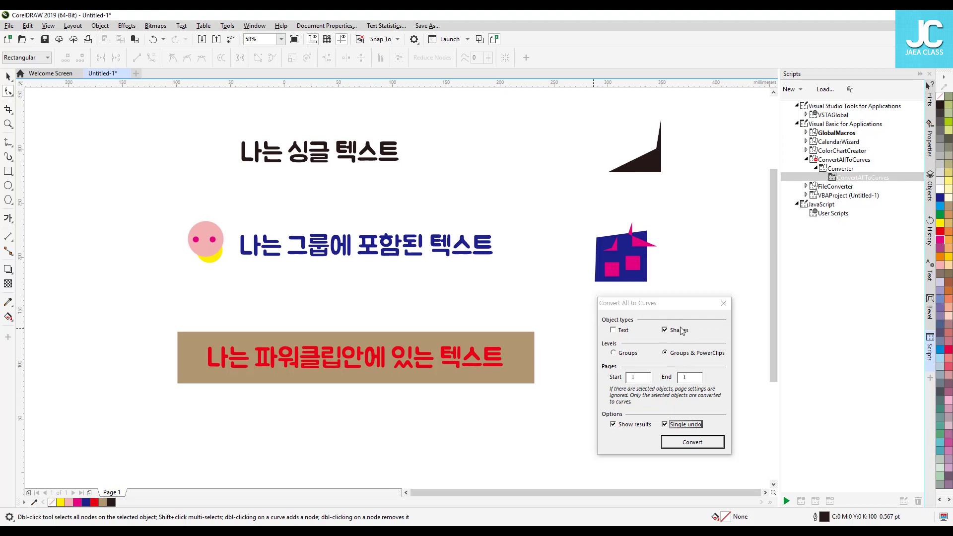
key(space)
click(207, 224)
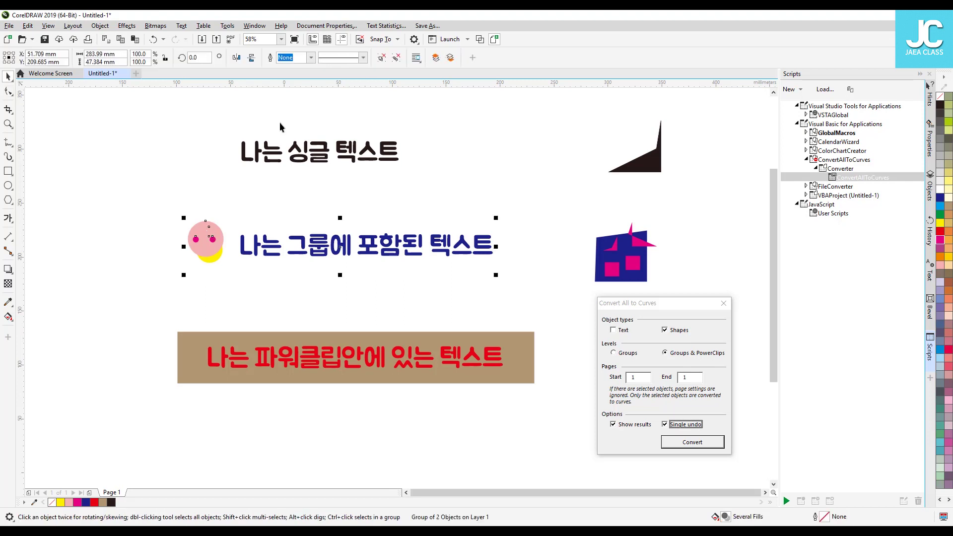
click(381, 59)
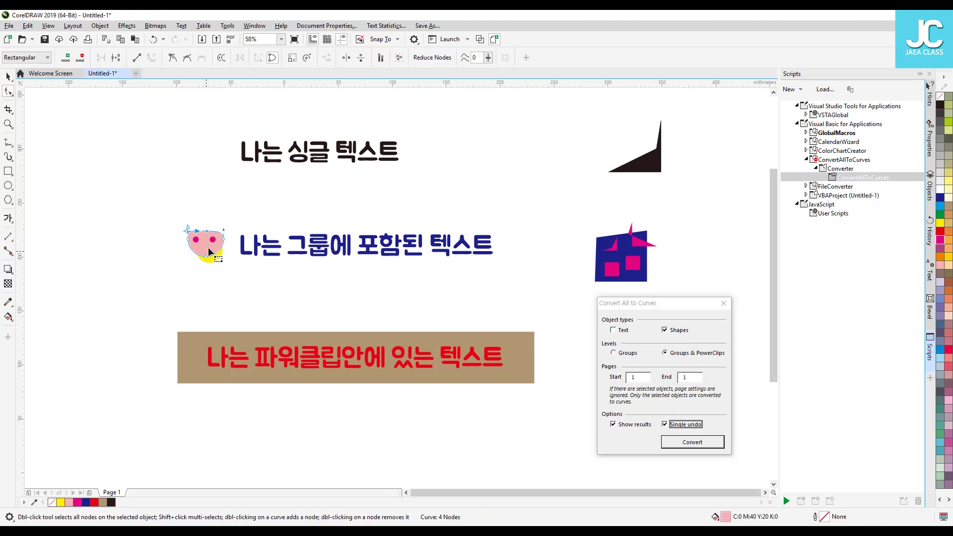
click(218, 265)
- Distort the brown PowerClip rectangle by moving its upper-left corner node inward with the Shape tool
key(space)
click(230, 336)
drag(211, 335, 172, 371)
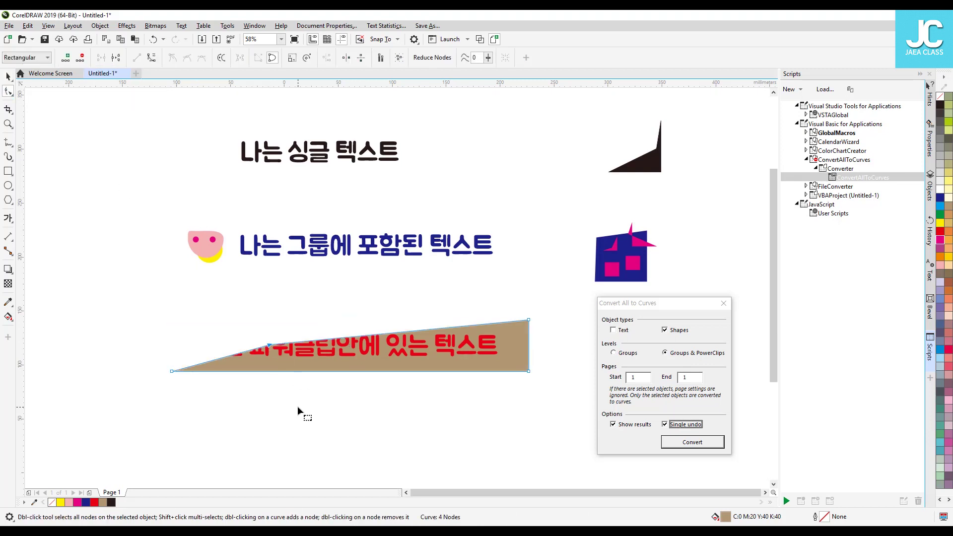
click(296, 406)
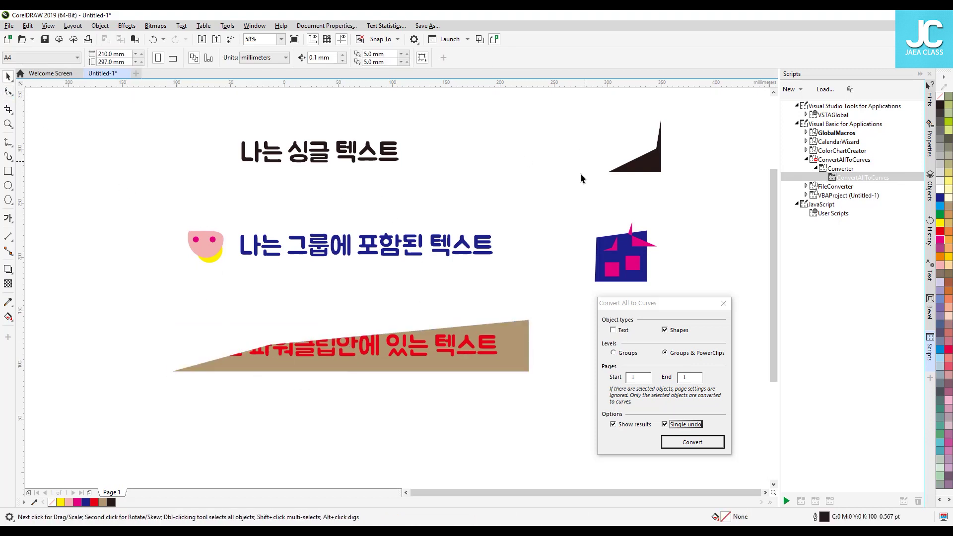
- Undo the reshaping of the PowerClip rectangle and the pink face circle
key(ctrl+z)
key(Escape)
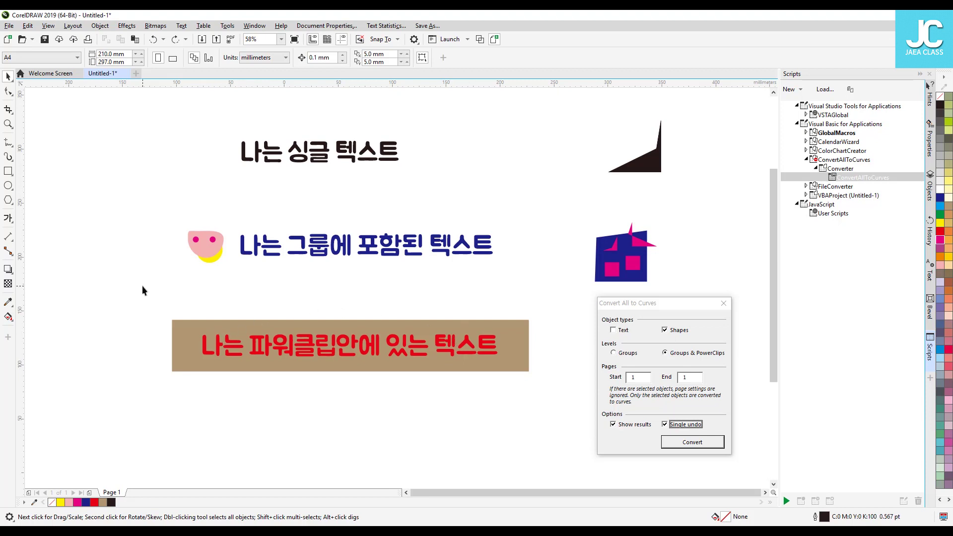
drag(190, 318, 196, 330)
click(197, 259)
drag(206, 227, 205, 218)
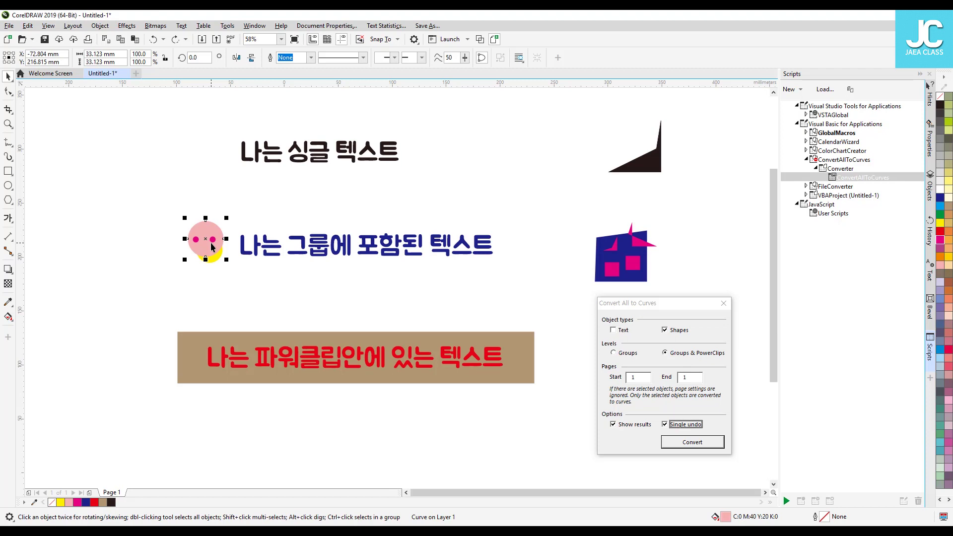
- Undo the remaining node edits, the shape conversion, the black square's corner change and the earlier moves of the logo group and PowerClip rectangle
key(ctrl+z)
key(ctrl+z)
key(ctrl+z)
key(ctrl+z)
key(ctrl+z)
key(ctrl+z)
key(ctrl+z)
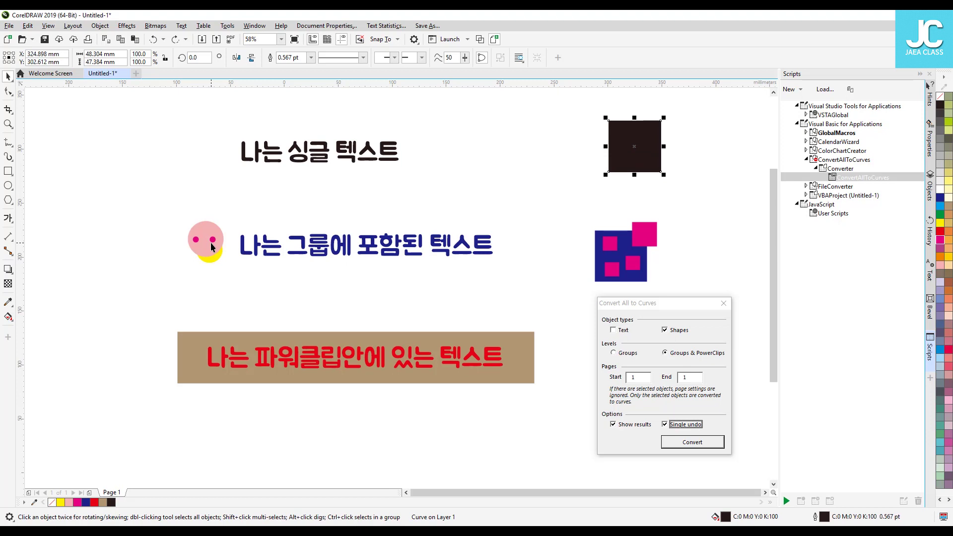
key(ctrl+z)
key(ctrl+z)
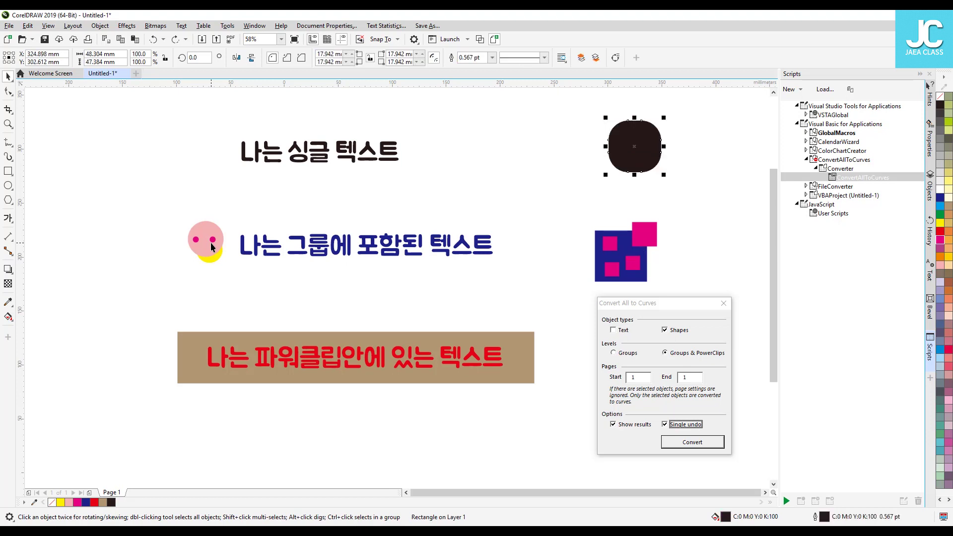
key(ctrl+z)
key(ctrl+z)
key(ctrl+z)
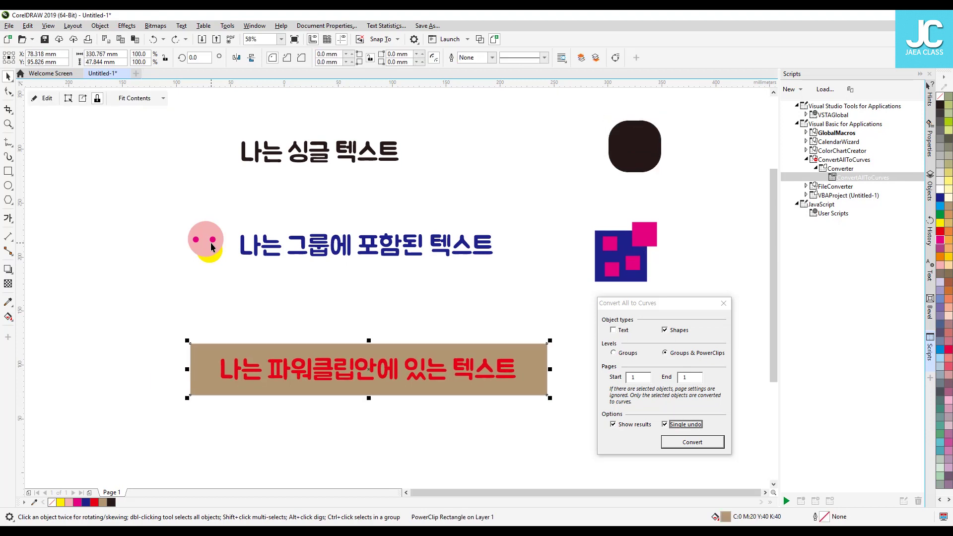
key(ctrl+z)
key(ctrl+z)
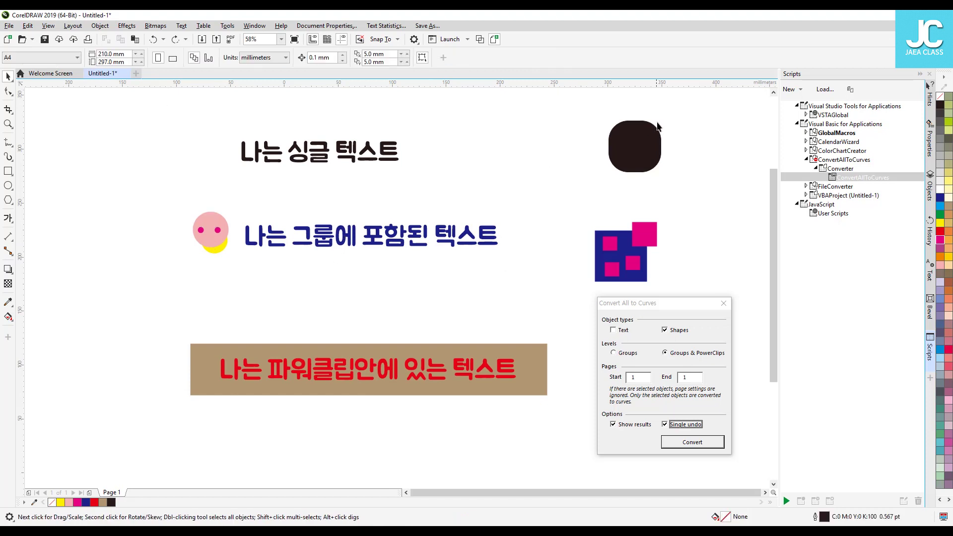
- Square off the black square's rounded corners and round the corners of the large pink square in the logo group with the Shape tool
click(9, 91)
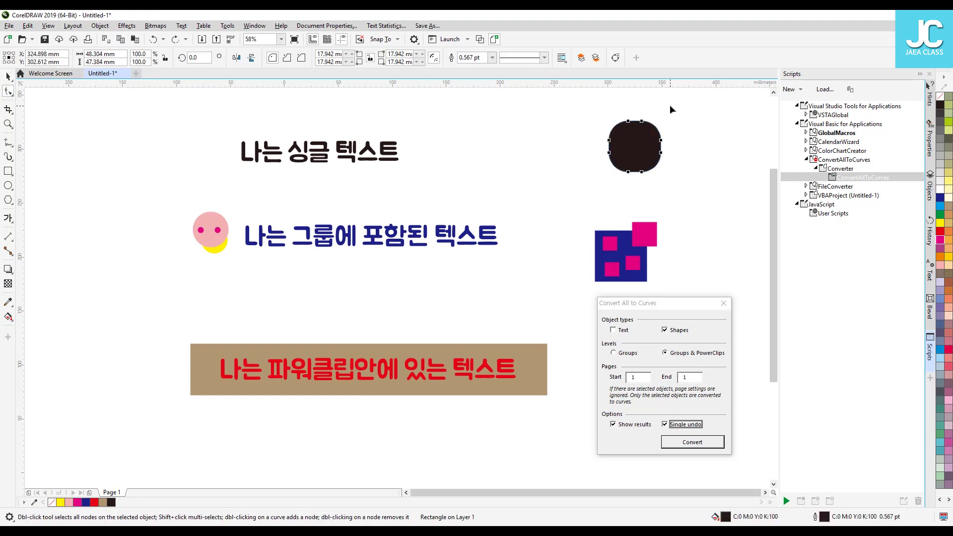
drag(628, 120, 611, 120)
click(643, 239)
drag(632, 223, 643, 224)
key(space)
click(555, 204)
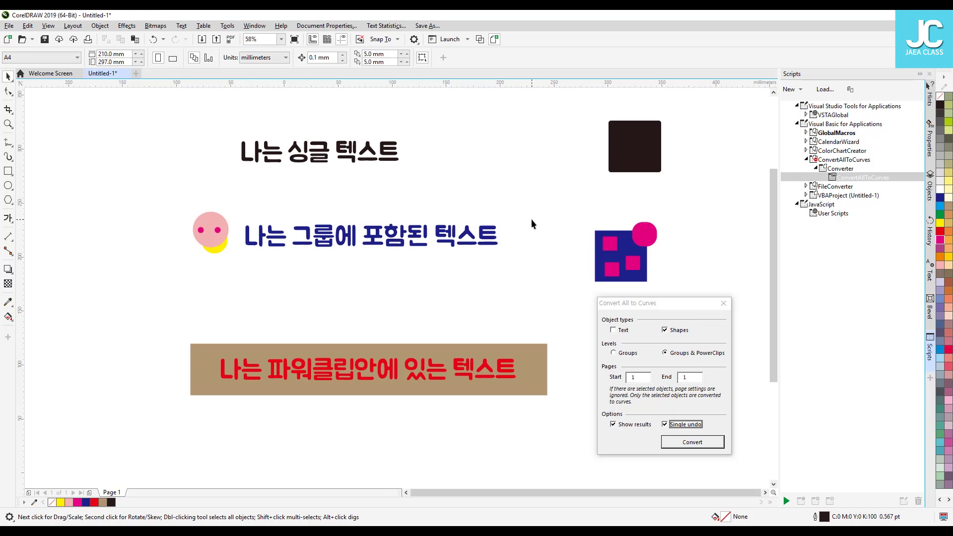
- Include text in the conversion and convert all texts and shapes on page 1 to curves, including those in groups and PowerClips
click(621, 331)
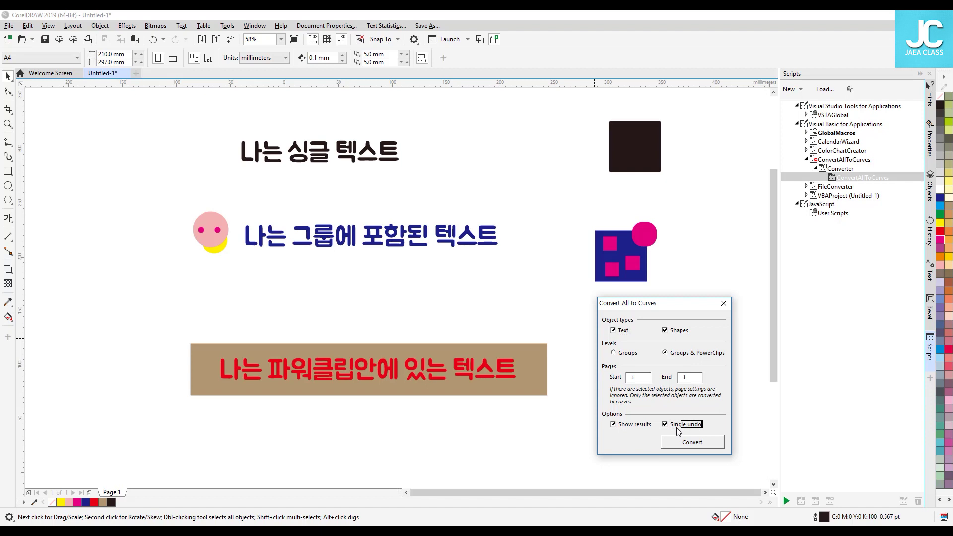
click(687, 445)
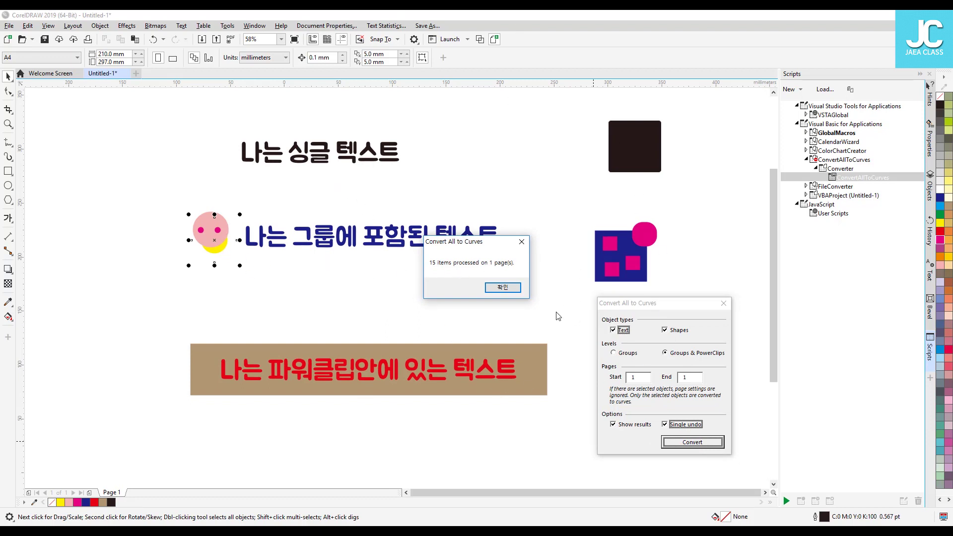
click(509, 288)
- Check the document properties for curve, text and PowerClip statistics, and close the Convert All to Curves dialog
click(9, 25)
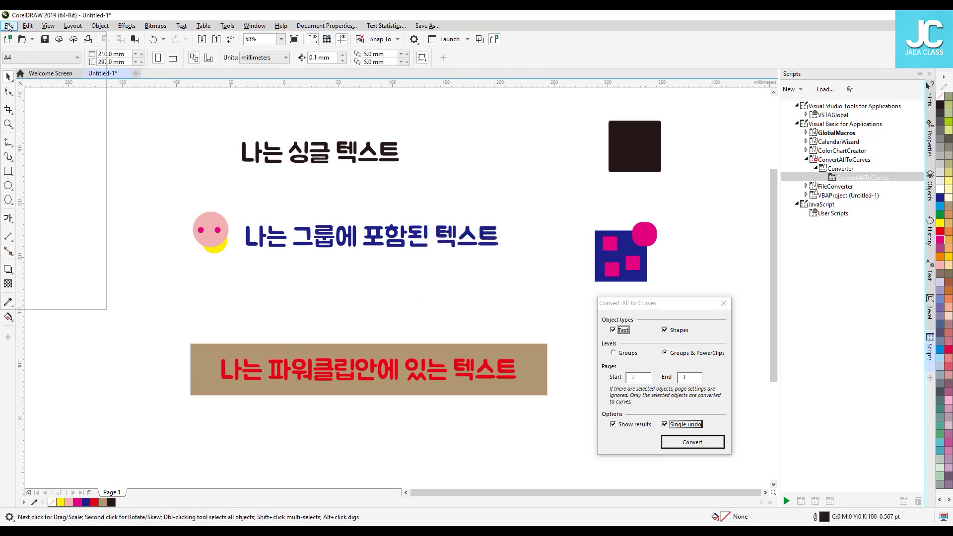
click(44, 288)
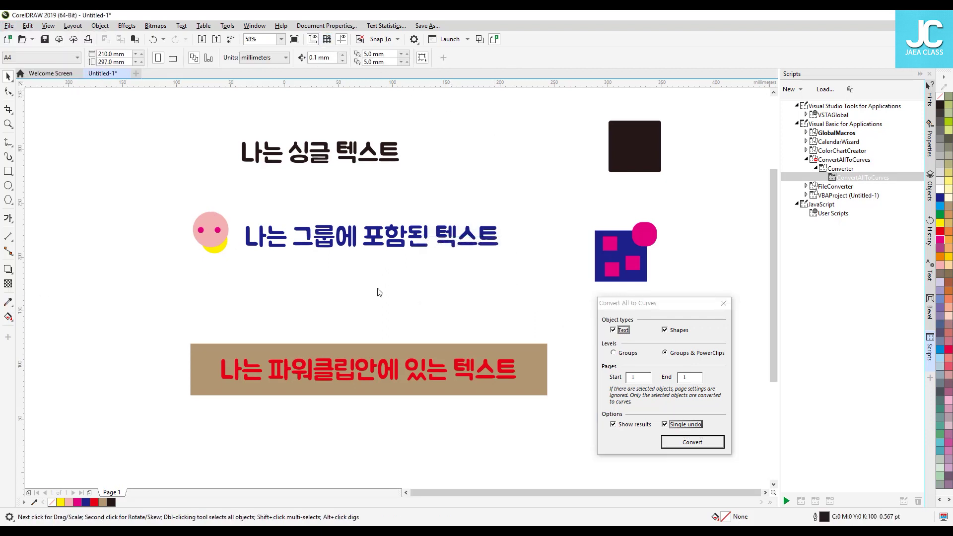
drag(552, 249, 553, 320)
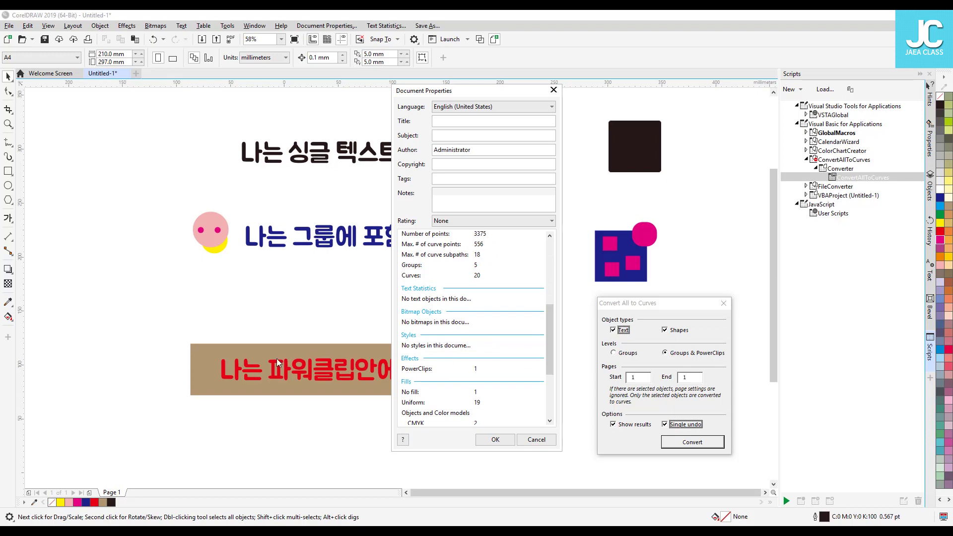
click(478, 442)
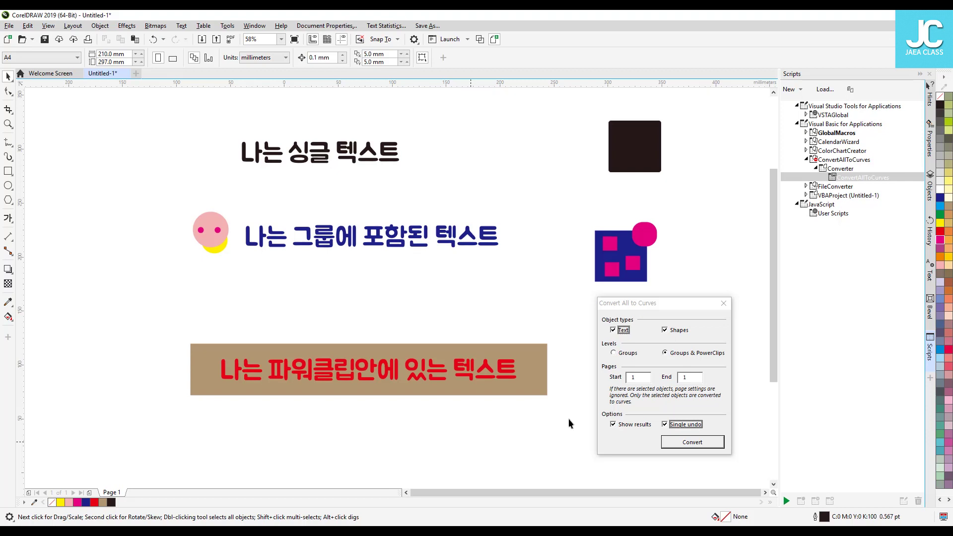
click(724, 304)
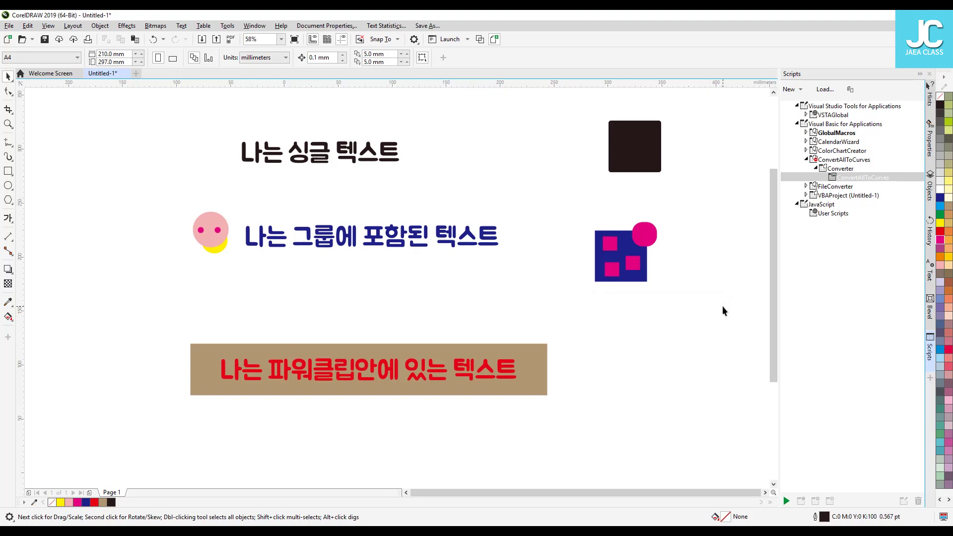
click(256, 26)
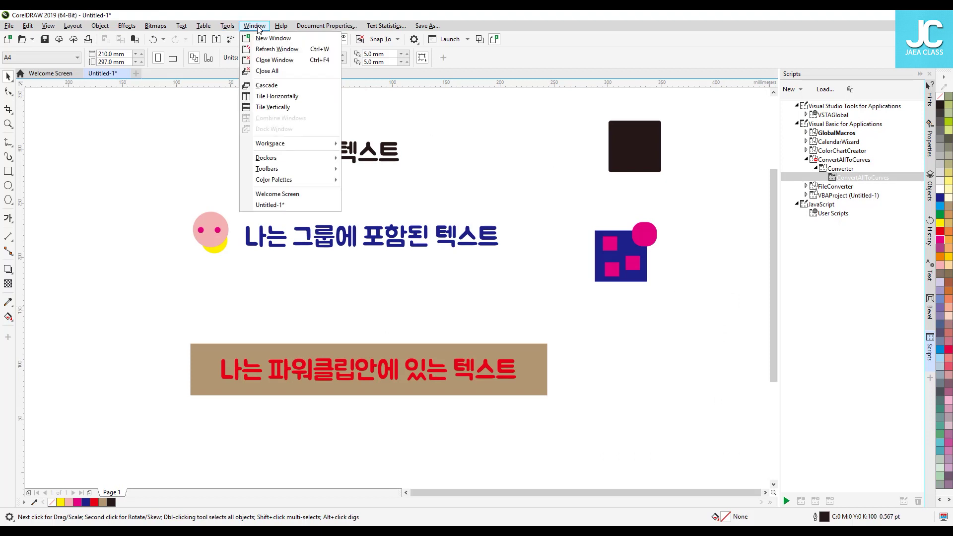
mouse_move(228, 26)
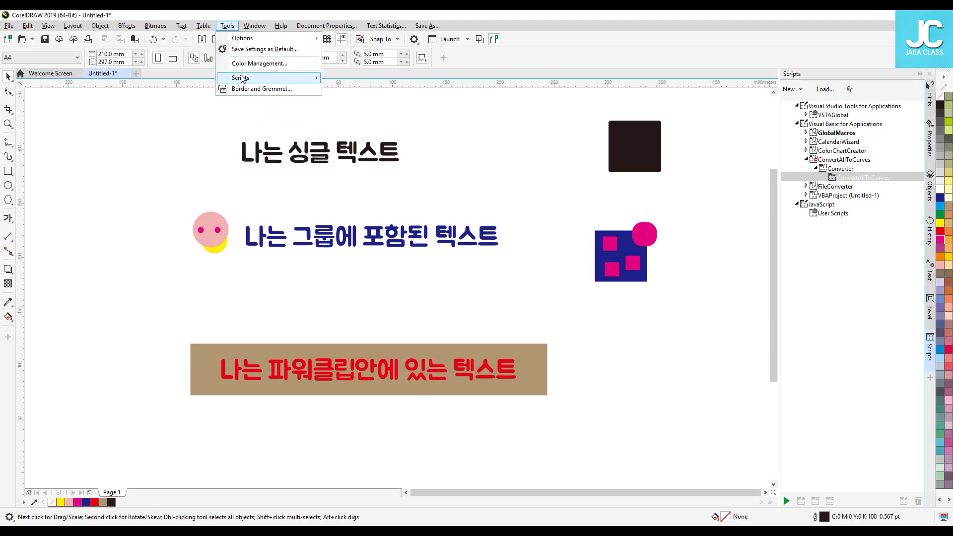
mouse_move(242, 79)
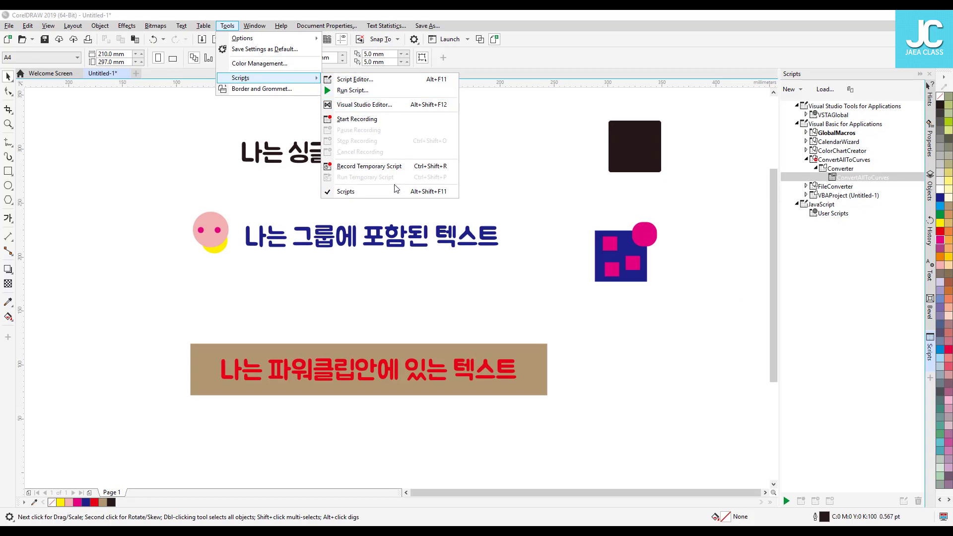
click(590, 190)
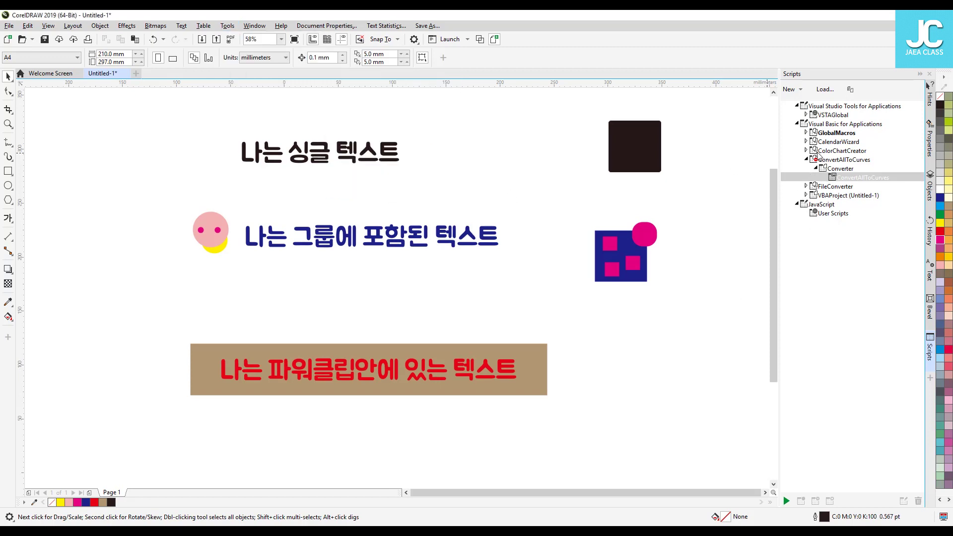
- Collapse the Visual Studio and JavaScript script branches and select the ConvertAllToCurves macro under Visual Basic for Applications
click(797, 107)
click(797, 116)
click(797, 124)
click(796, 115)
click(830, 151)
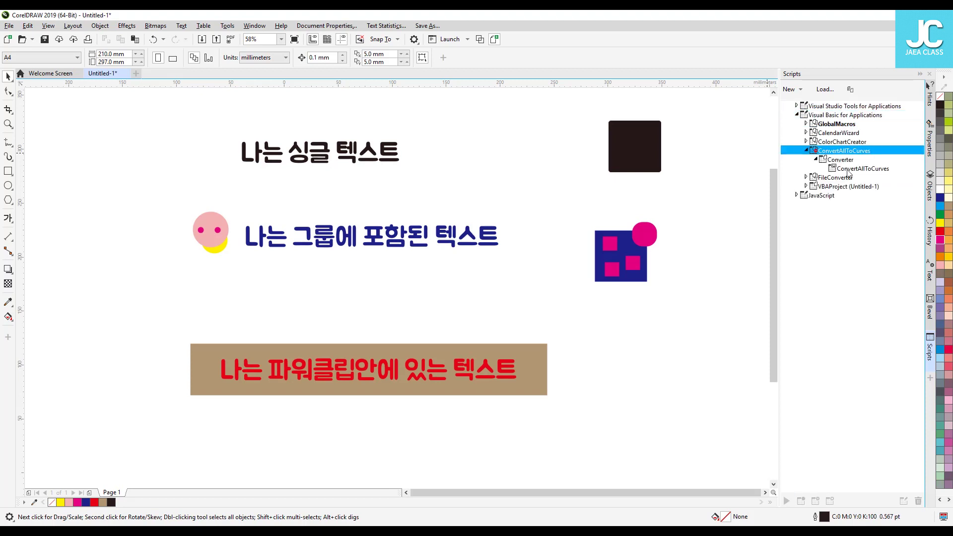
click(847, 170)
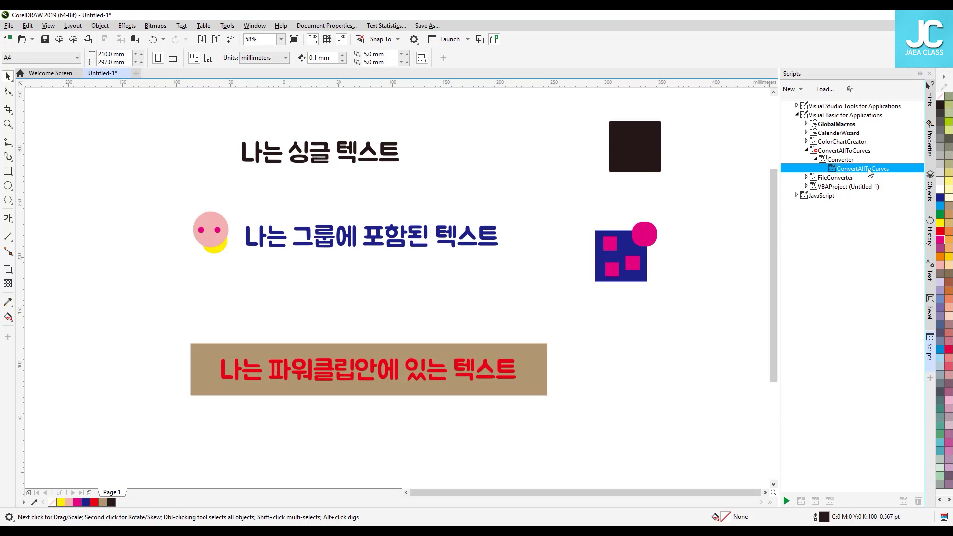
- Assign the keyboard shortcut Ctrl+Alt+Shift+Q to the ConvertAllToCurves macro
right_click(870, 171)
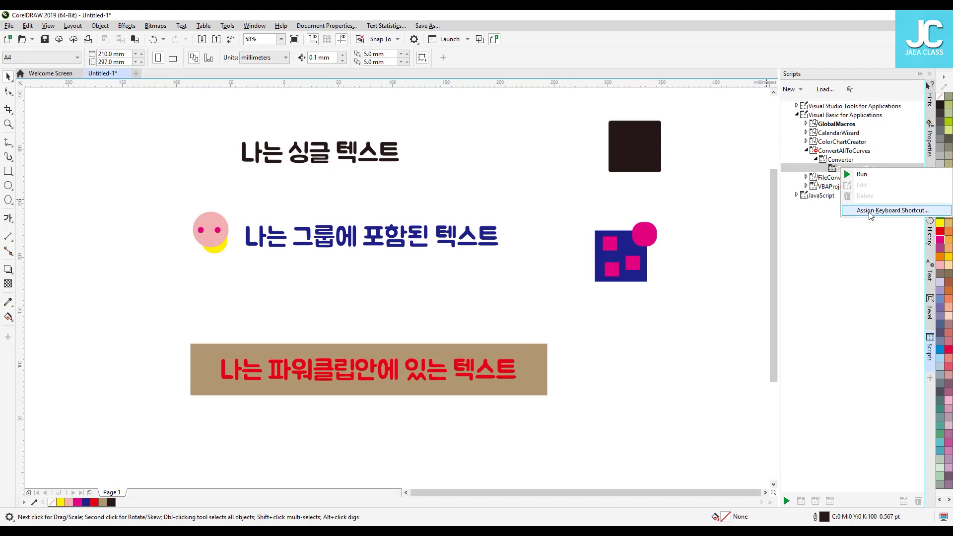
click(869, 212)
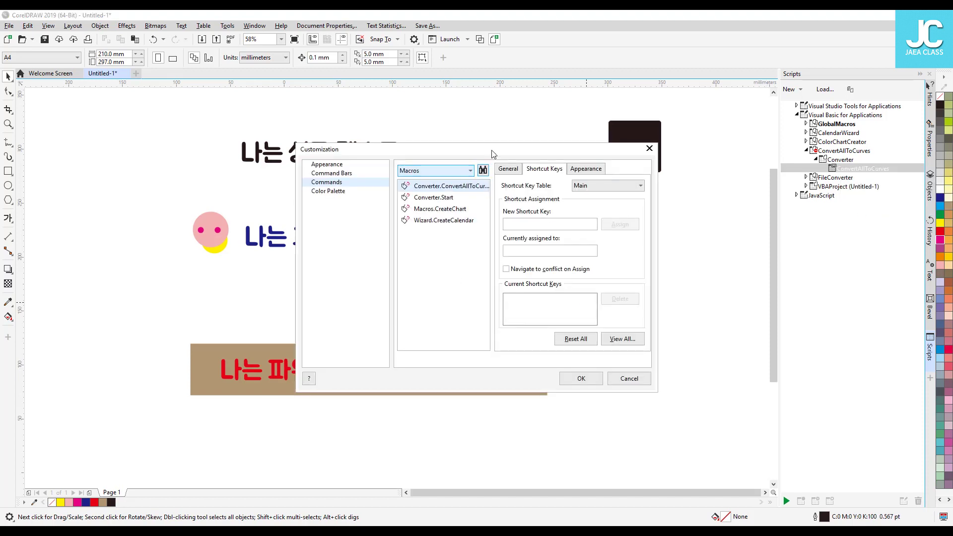
click(531, 225)
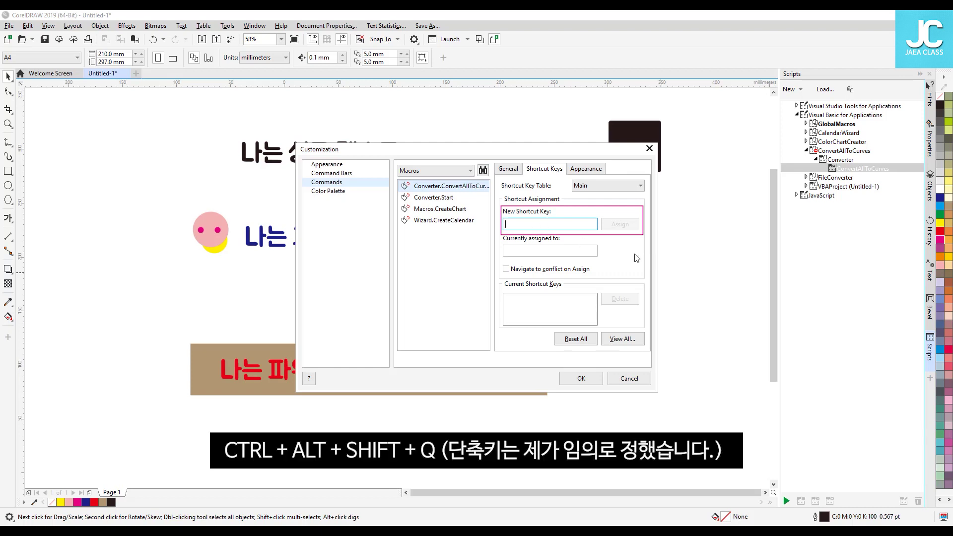
key(ctrl+alt+shift+q)
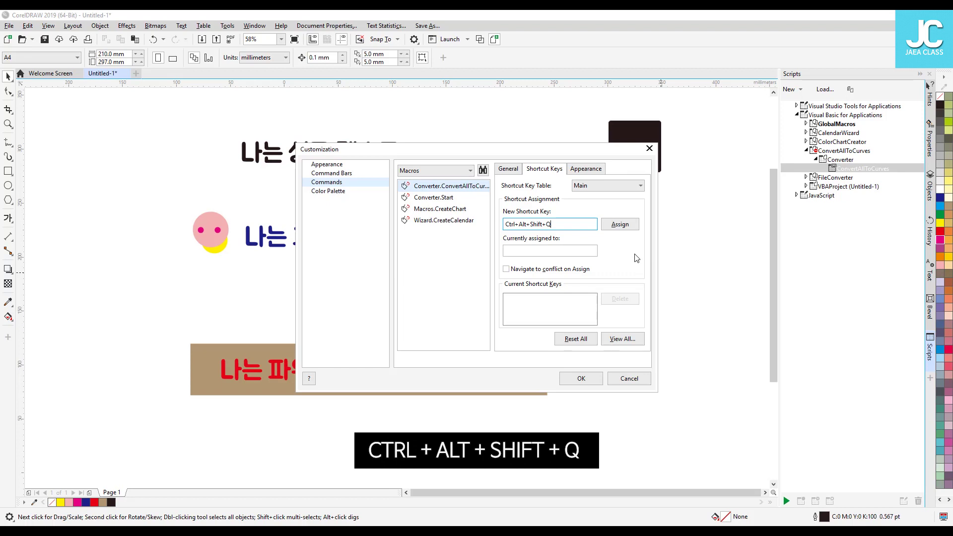
click(621, 224)
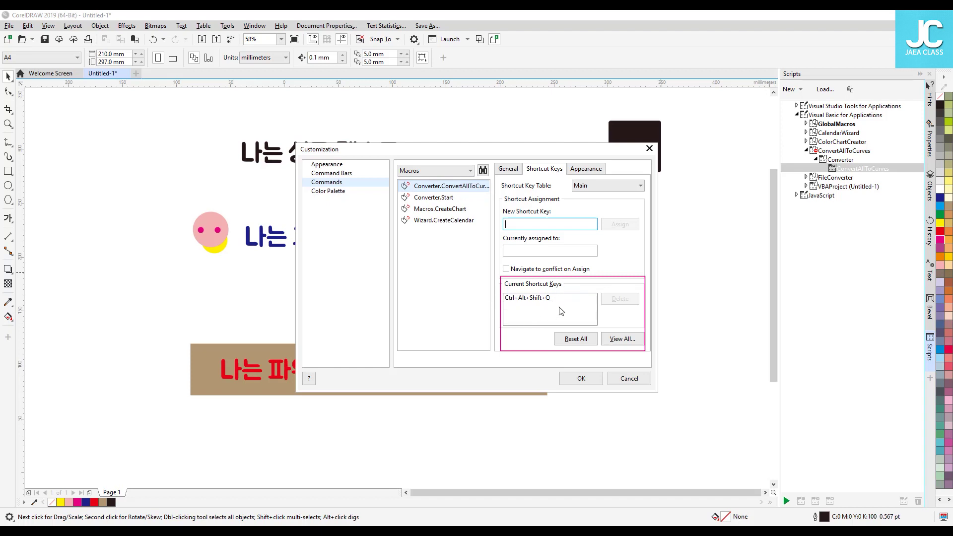
click(588, 380)
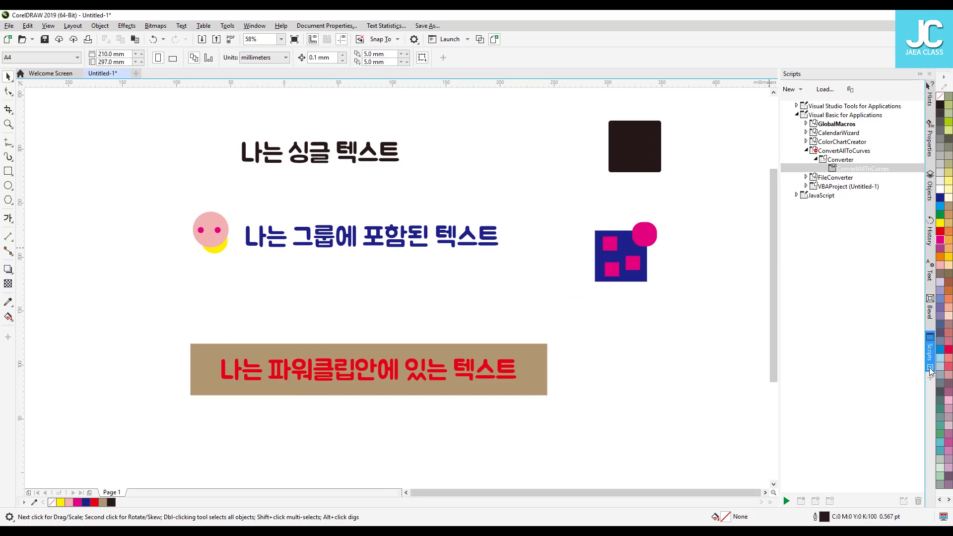
- Hide the Scripts docker and test the macro's assigned shortcut by opening and dismissing the Convert All to Curves dialog
click(928, 311)
click(929, 73)
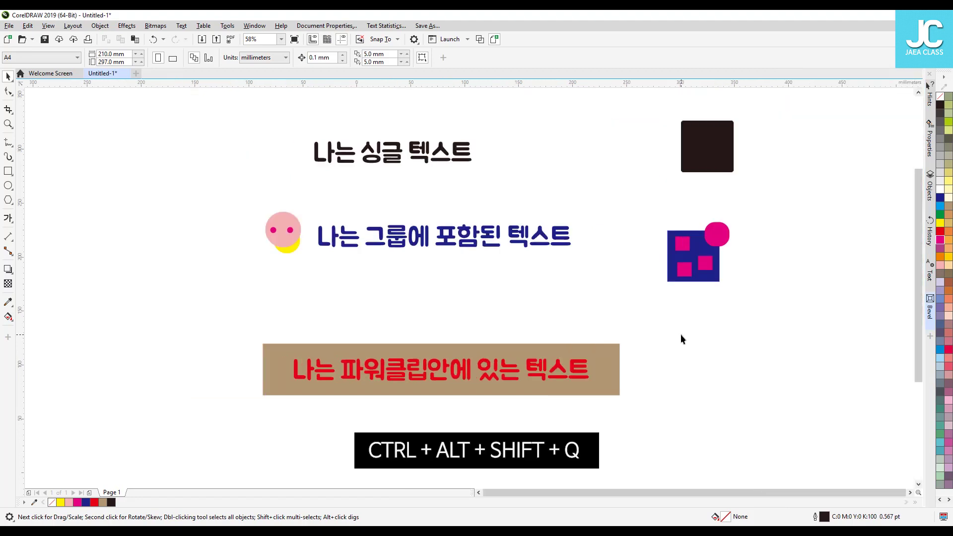
key(ctrl+alt+shift+q)
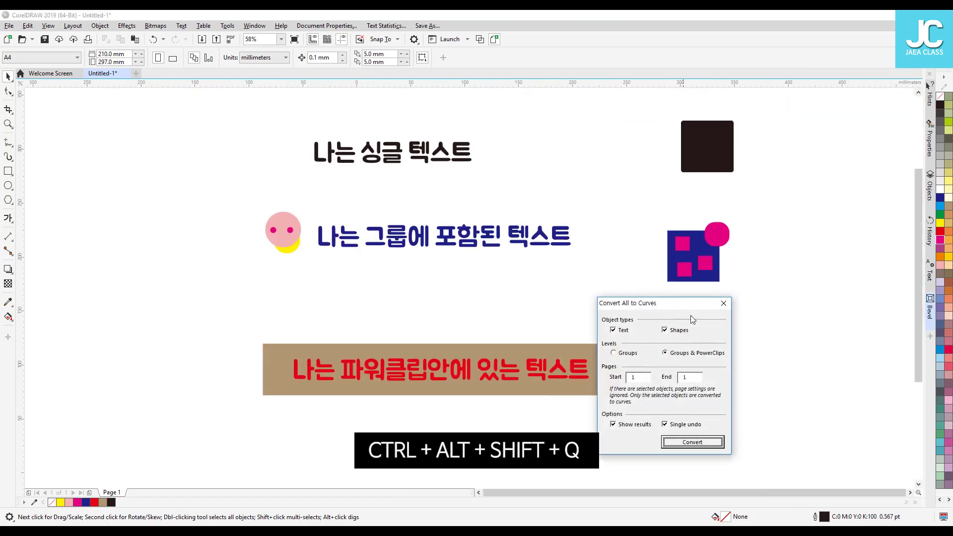
drag(651, 302, 799, 142)
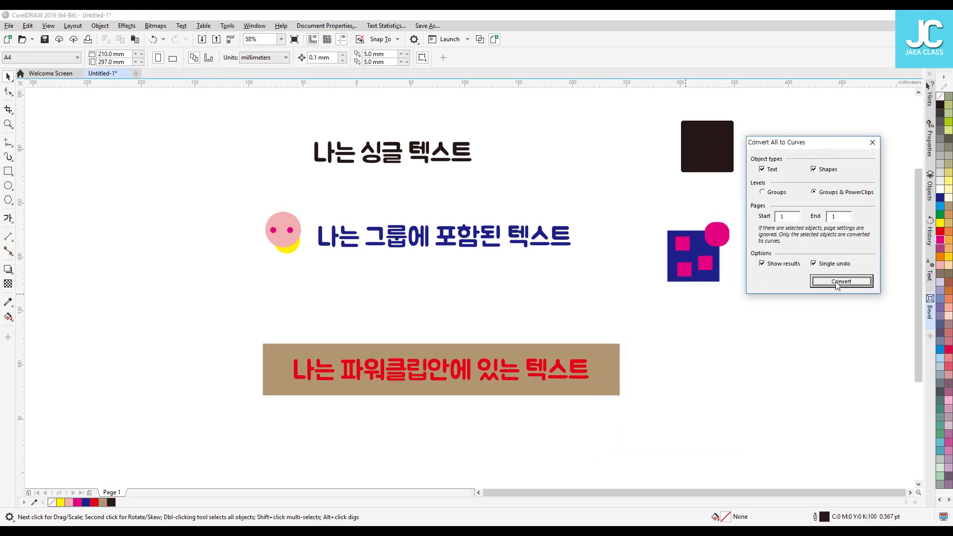
click(872, 142)
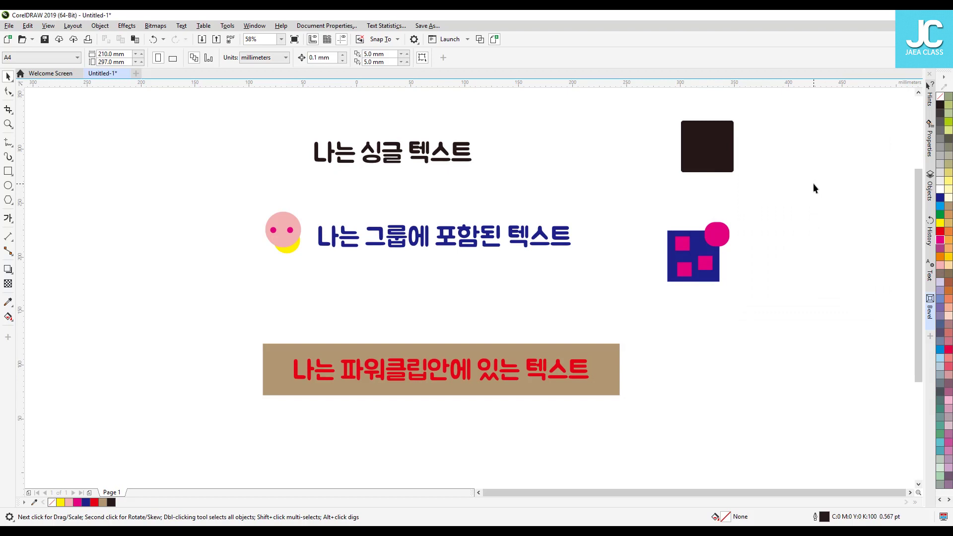